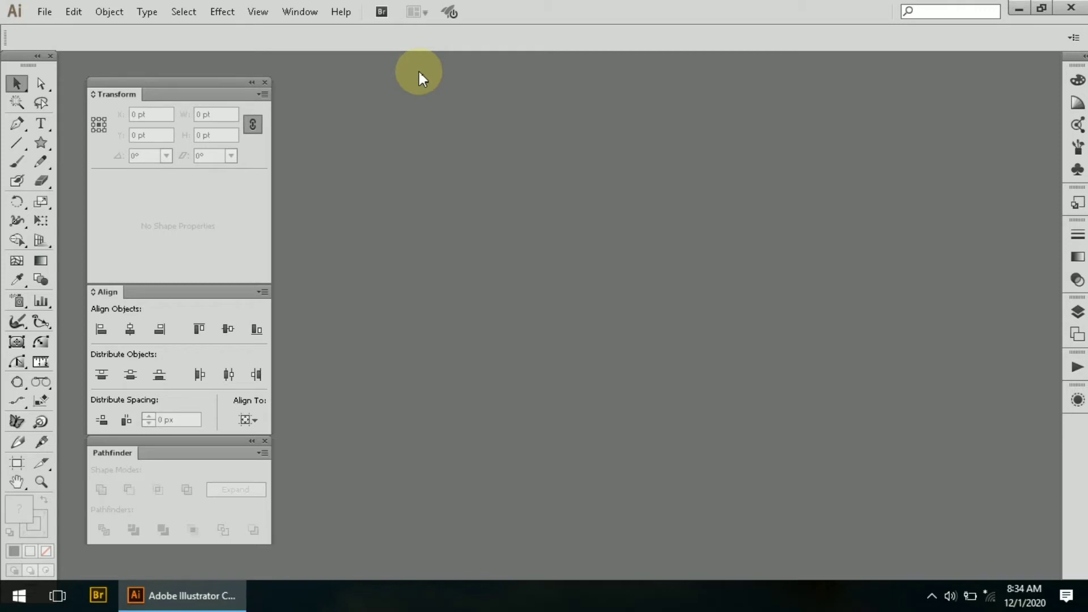
Step: Create a new document named baru, 512 × 512 px, with pixel units, RGB color mode and High (300 ppi) raster effects
left_click(39, 13)
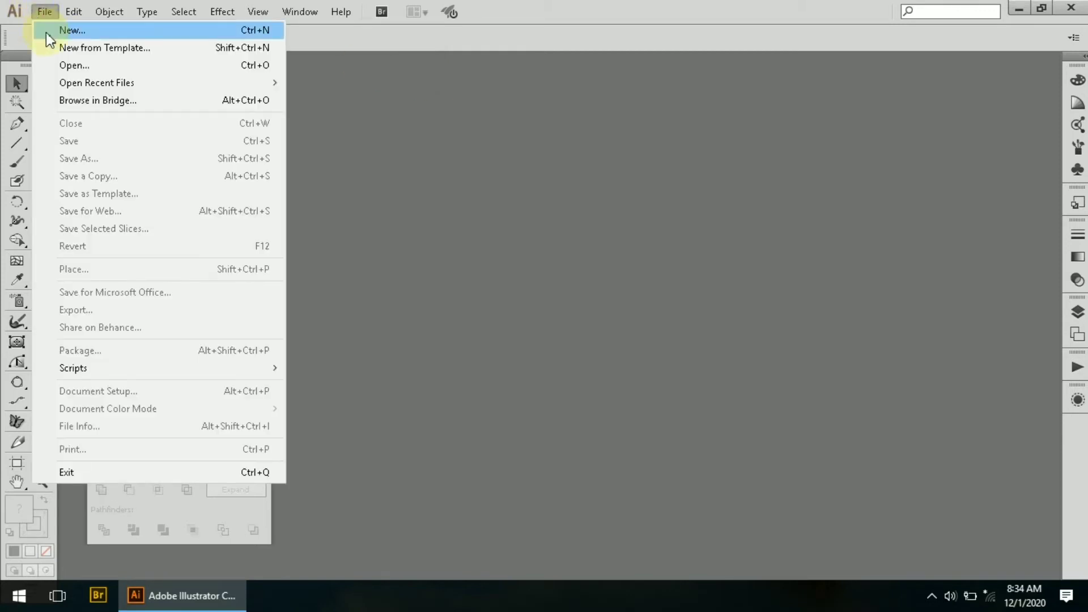
left_click(46, 33)
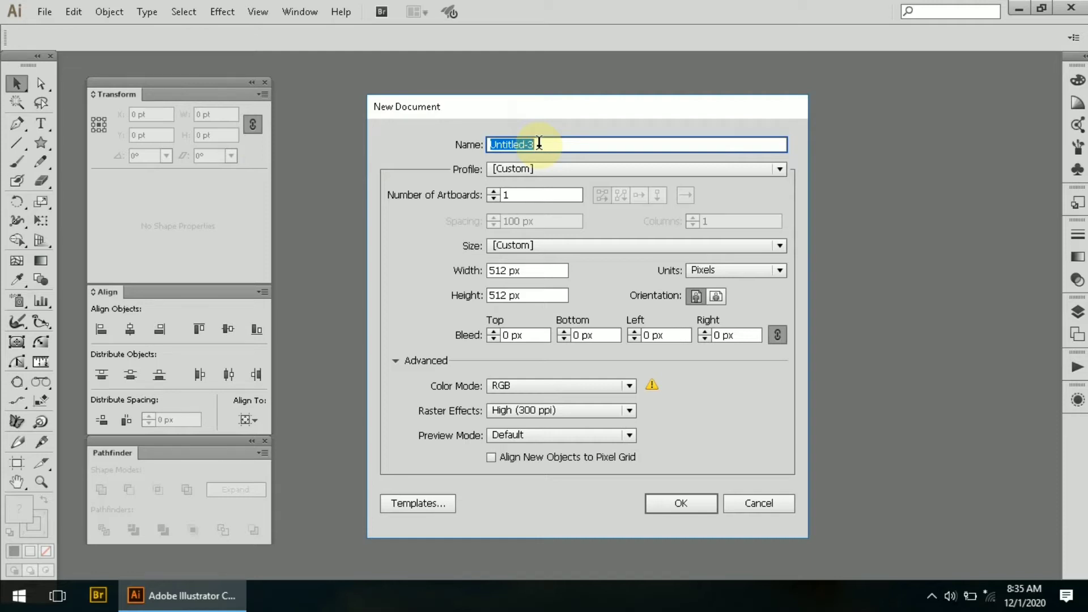
type("baru")
left_click(782, 271)
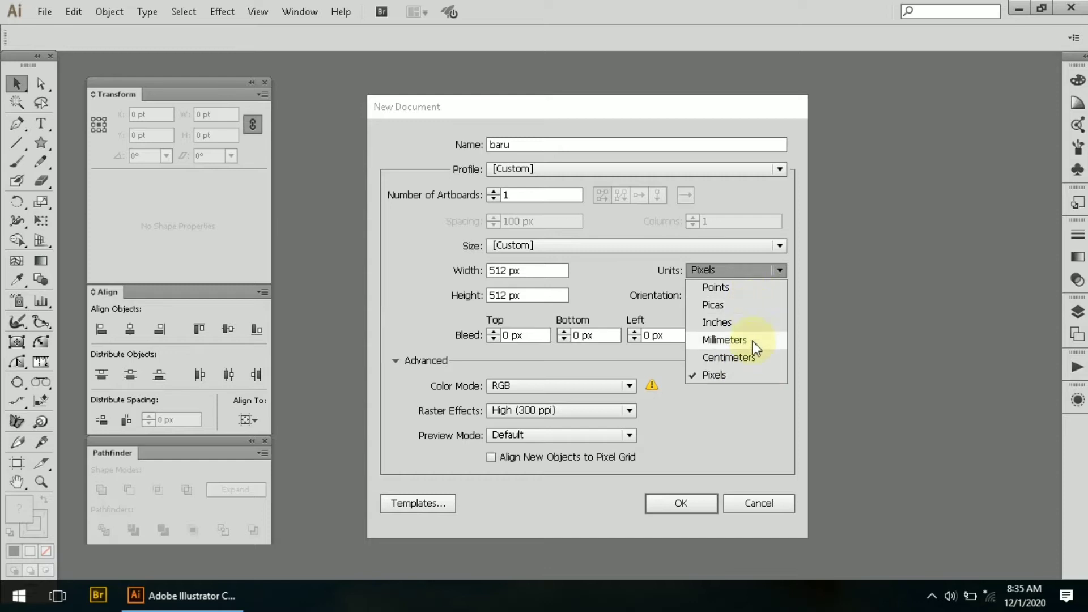
left_click(747, 376)
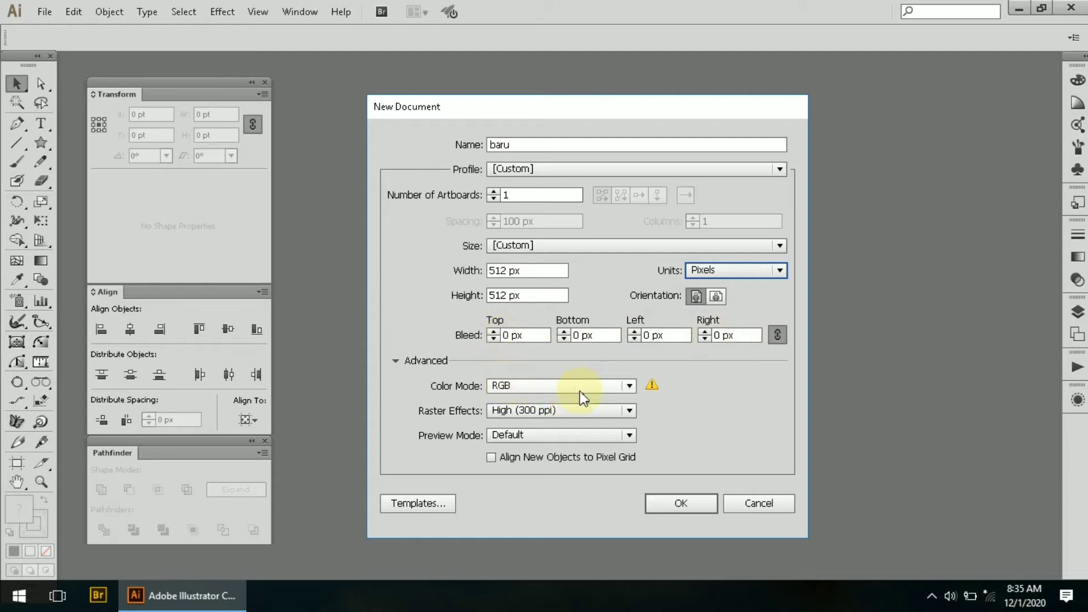
left_click(631, 388)
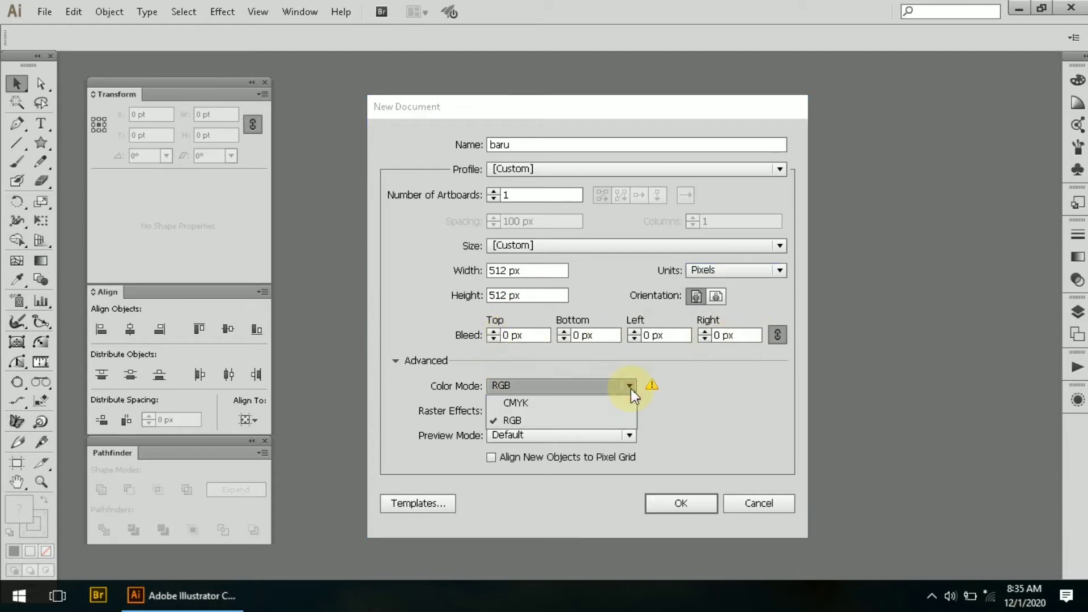
left_click(631, 389)
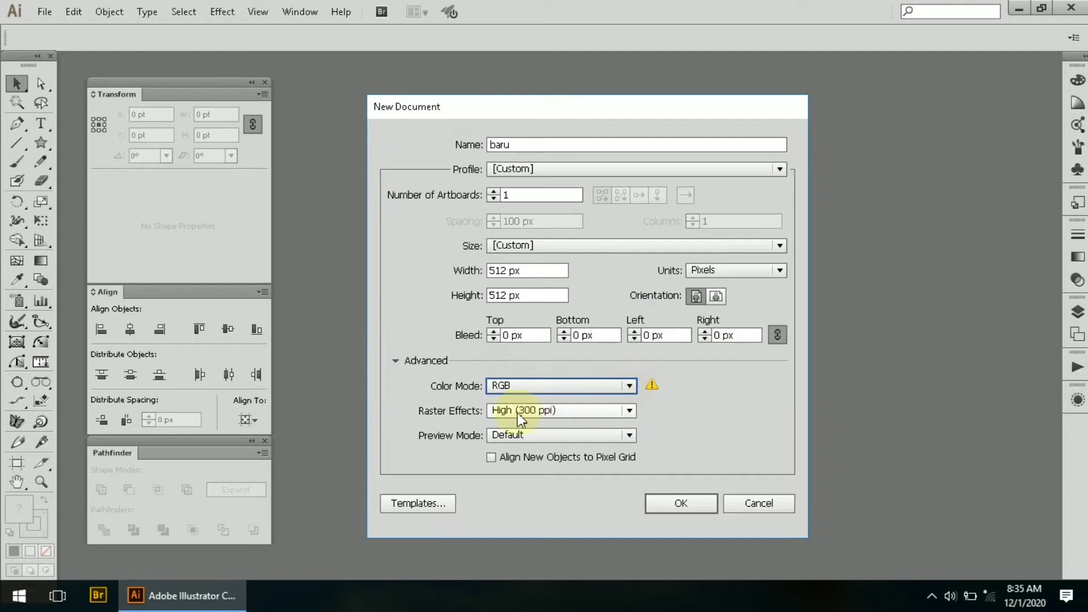
left_click(630, 410)
left_click(631, 411)
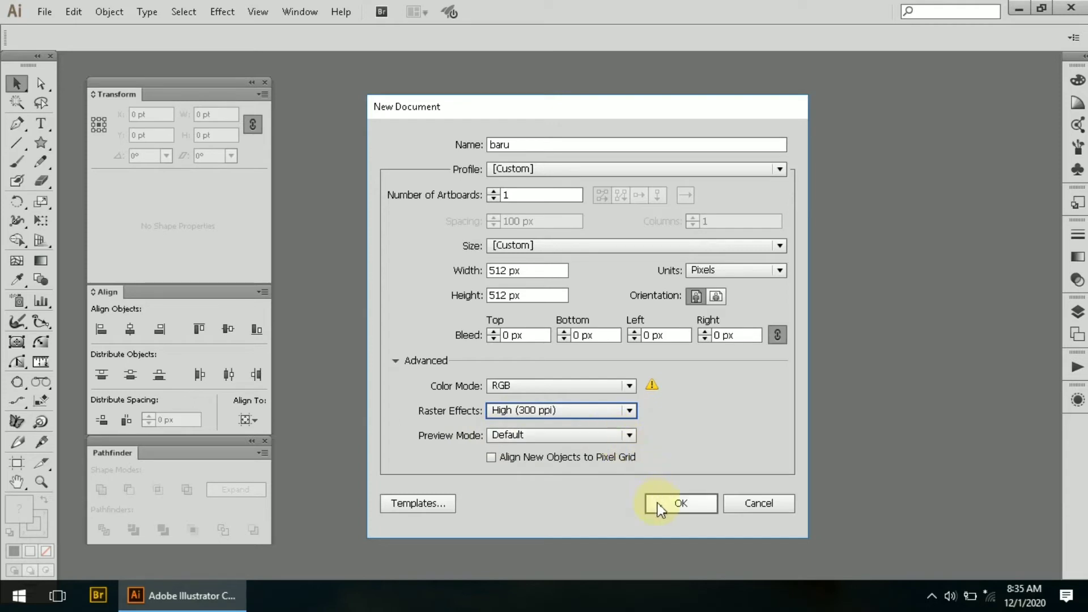
left_click(679, 505)
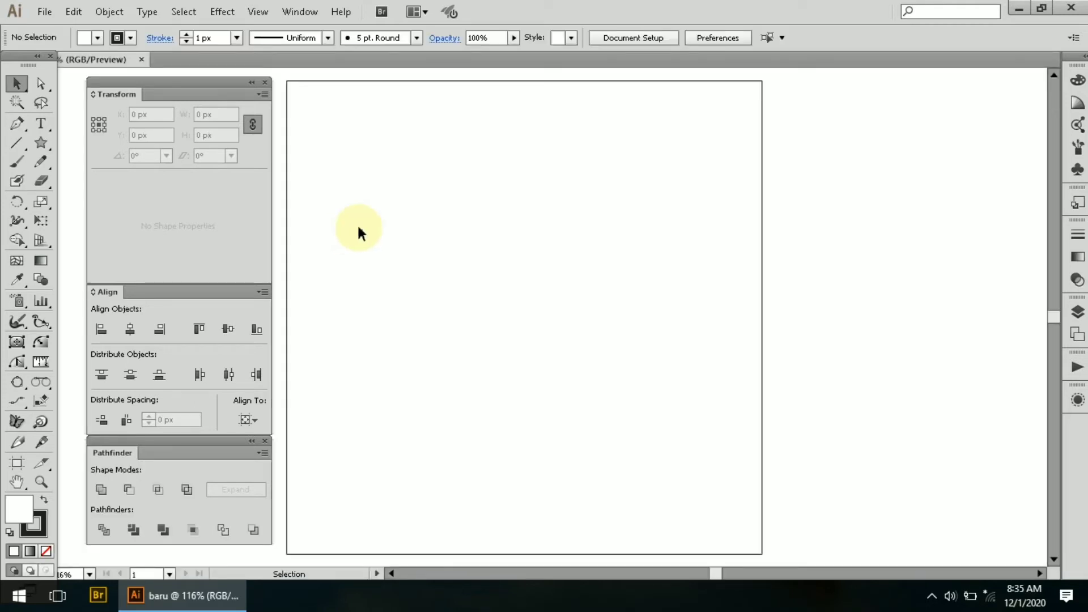
Step: Draw a five-pointed star about 478 px wide and 455 px high with the Star tool, overlapping the artboard's upper-left area
key("ctrl+1")
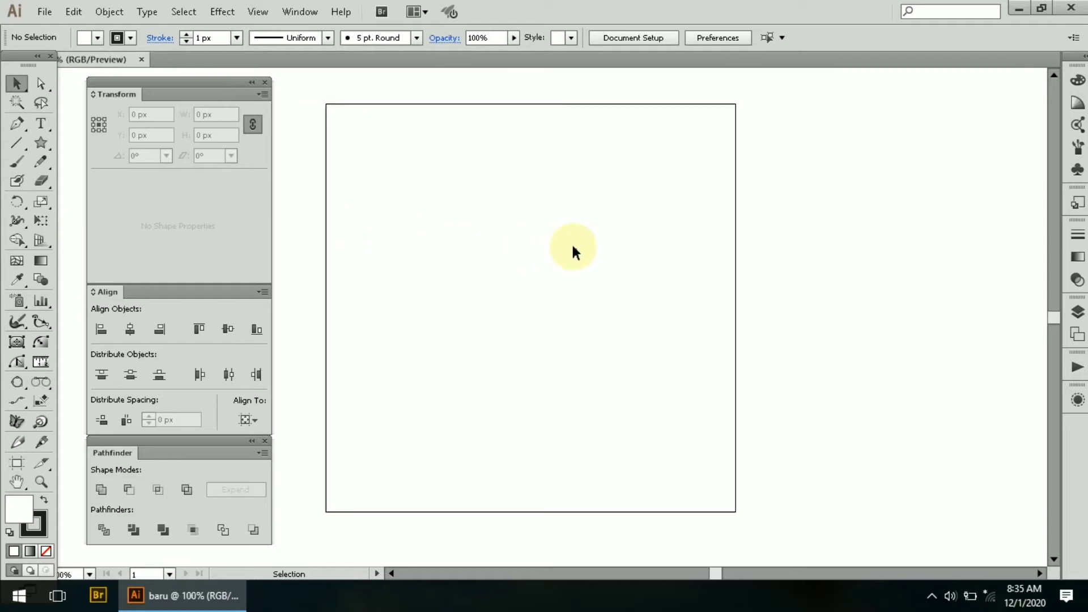
scroll(572, 246, "down", 1)
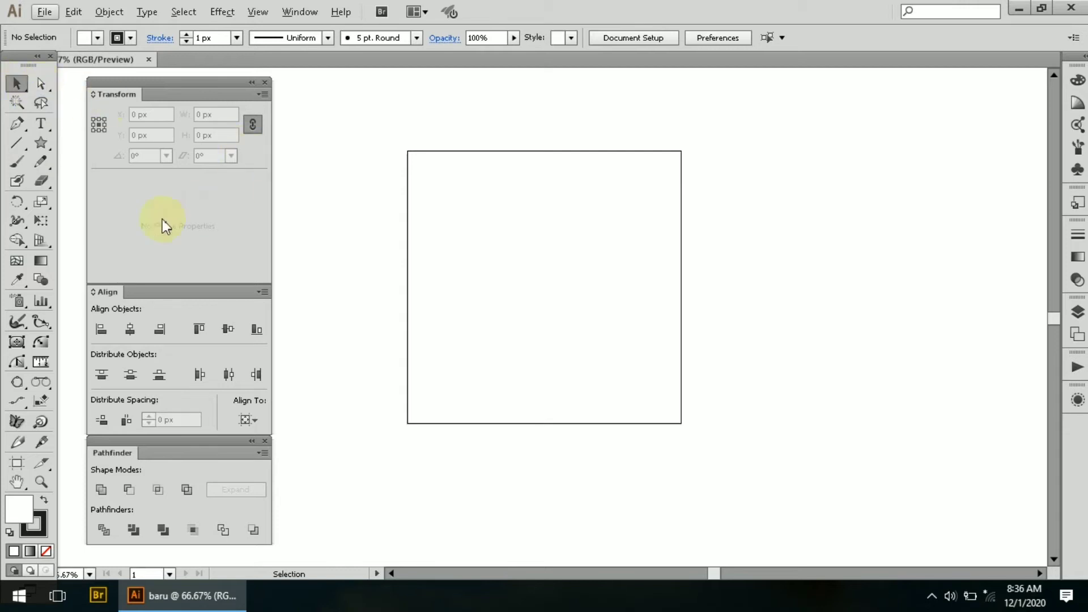
left_click(46, 148)
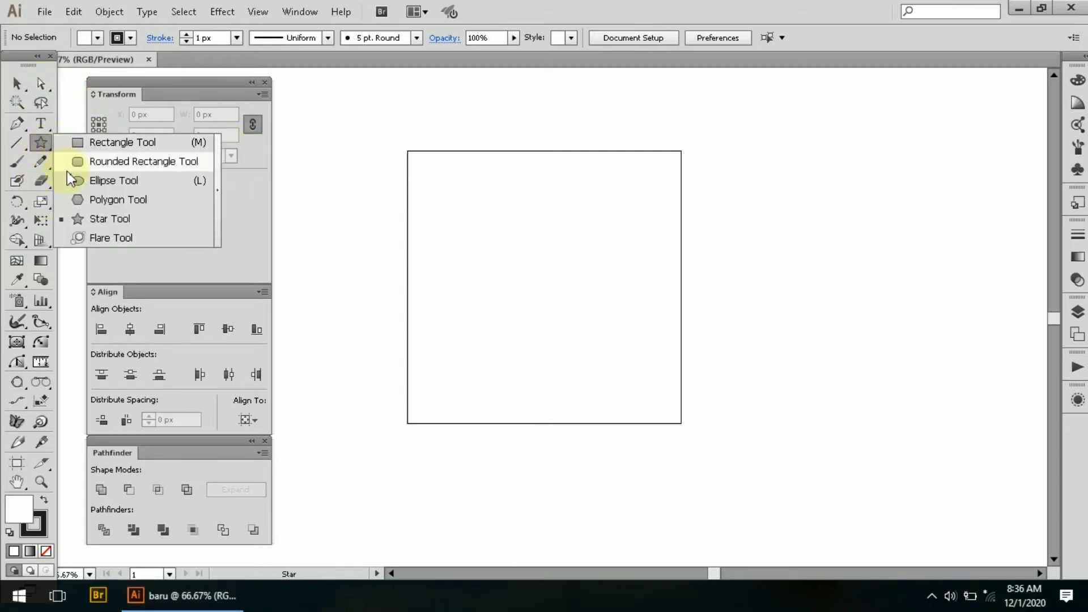
left_click(69, 218)
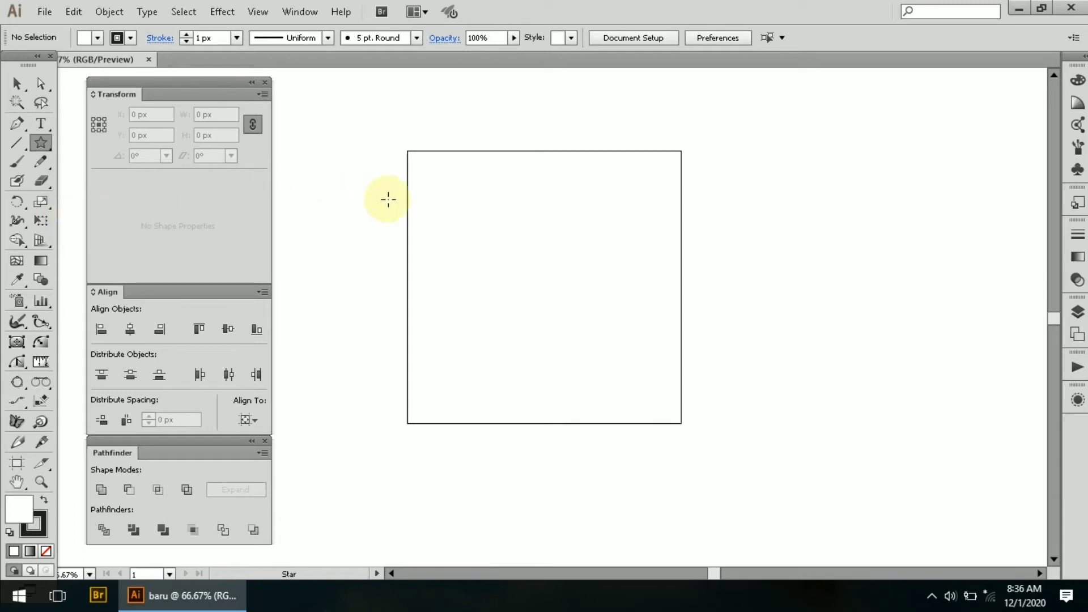
left_click_drag(485, 206, 581, 296)
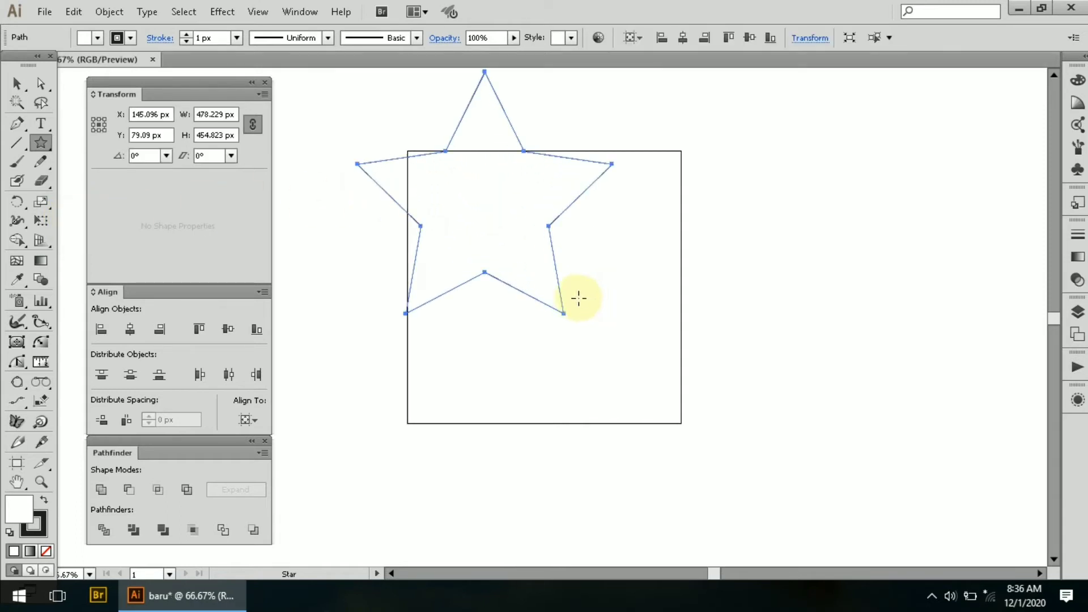
scroll(574, 294, "up", 1)
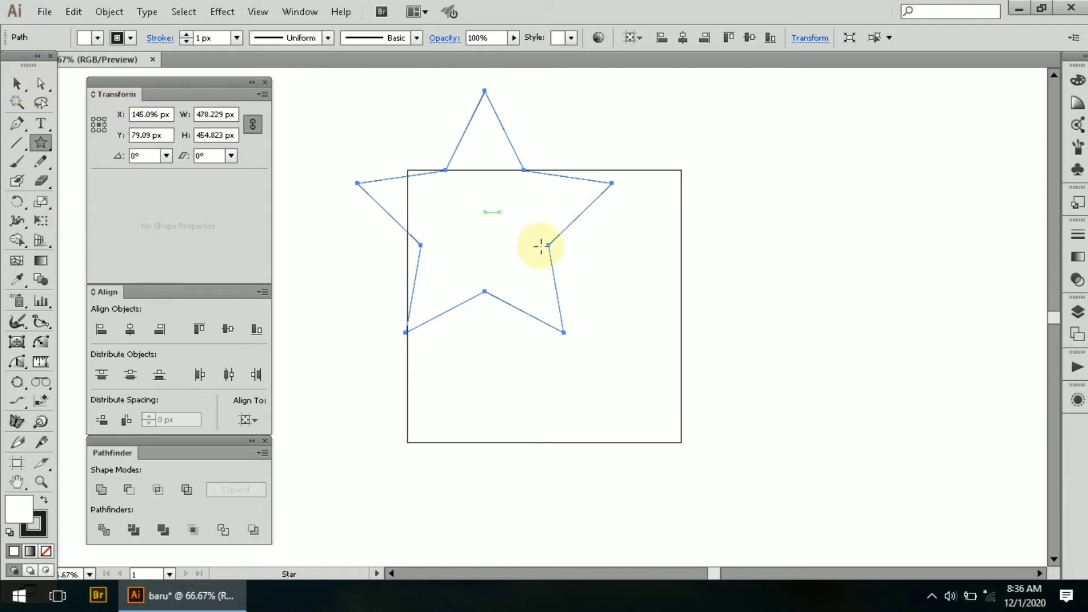
Step: Move the star onto the artboard and center it there horizontally and vertically
left_click(17, 83)
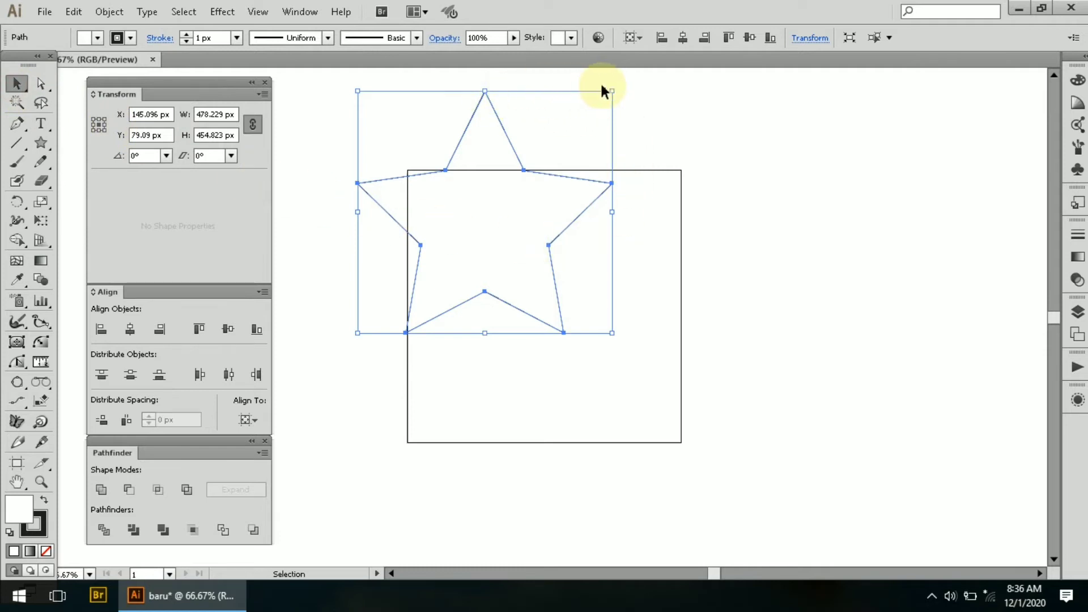
left_click(520, 190)
left_click_drag(520, 189, 580, 275)
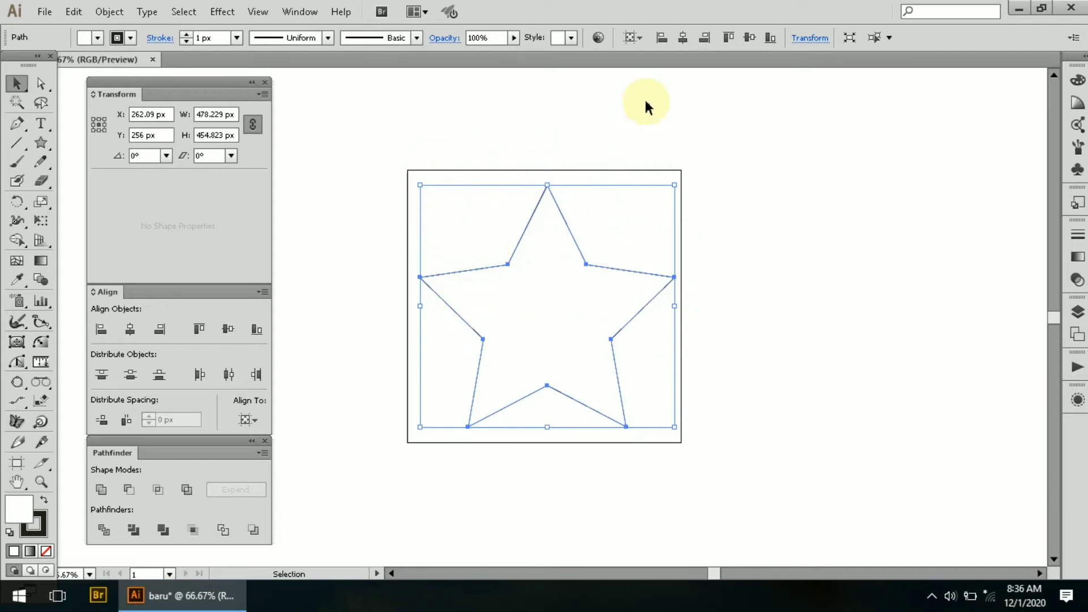
left_click(686, 38)
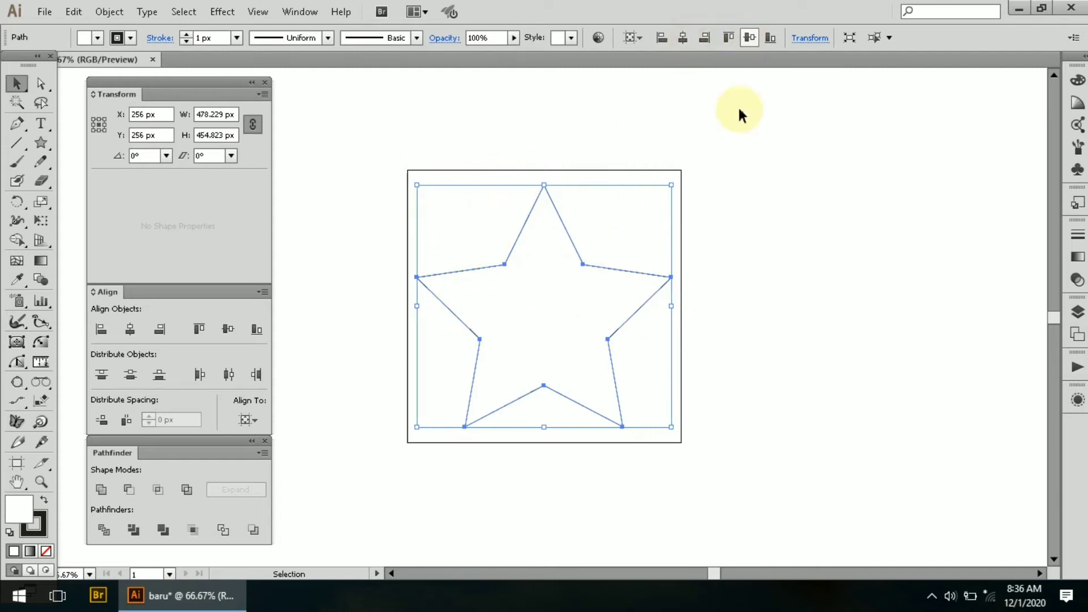
left_click(721, 177)
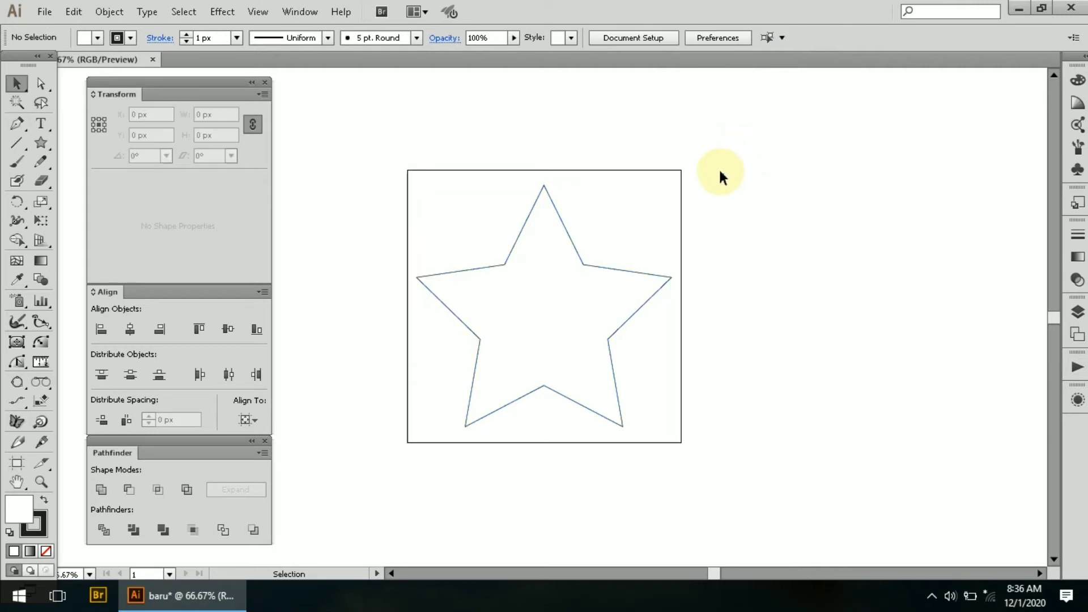
Step: Fill the star with the CMYK Red swatch
left_click(579, 253)
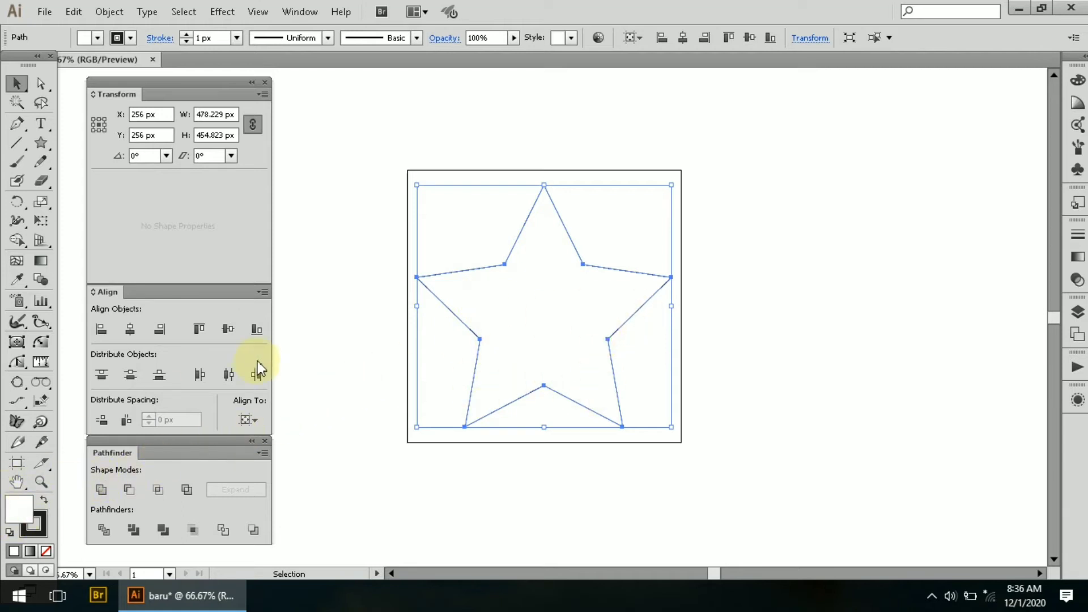
double_click(25, 512)
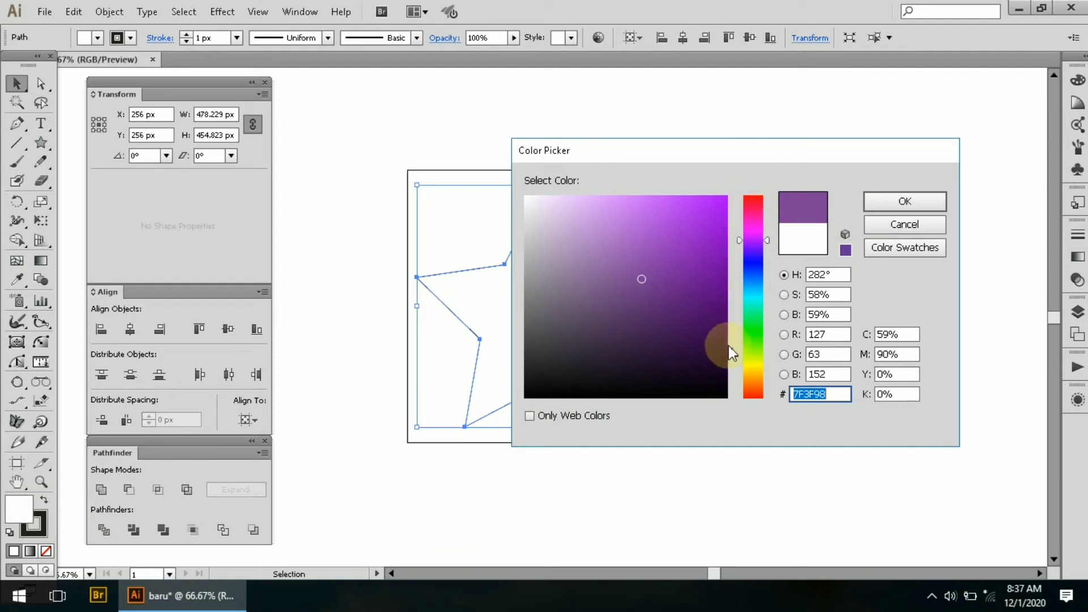
mouse_move(770, 237)
left_mouse_down()
mouse_move(769, 198)
mouse_move(765, 362)
mouse_move(773, 204)
left_mouse_up()
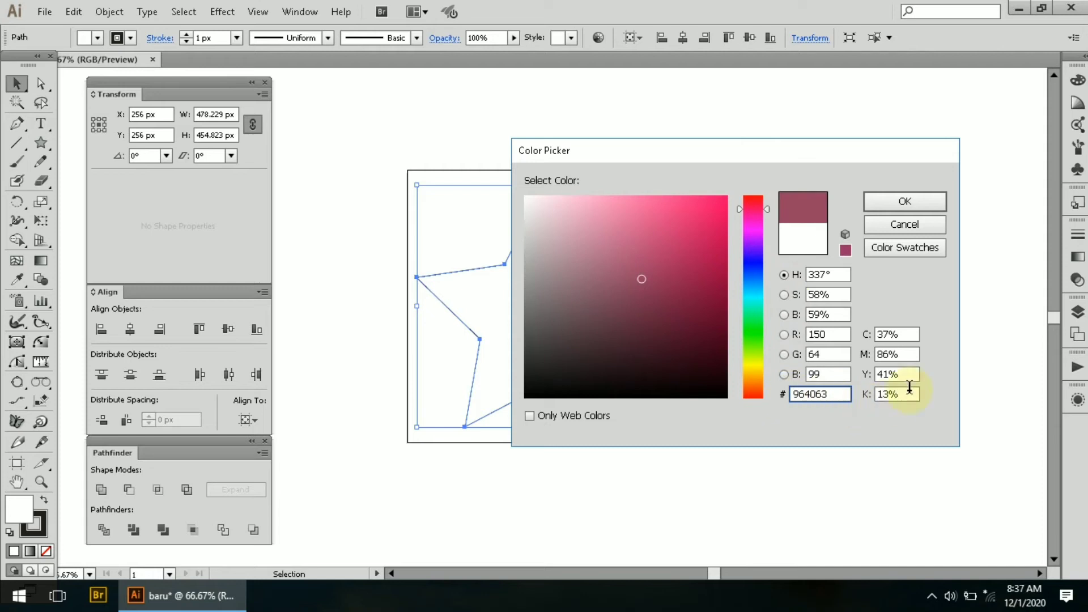
left_click(905, 250)
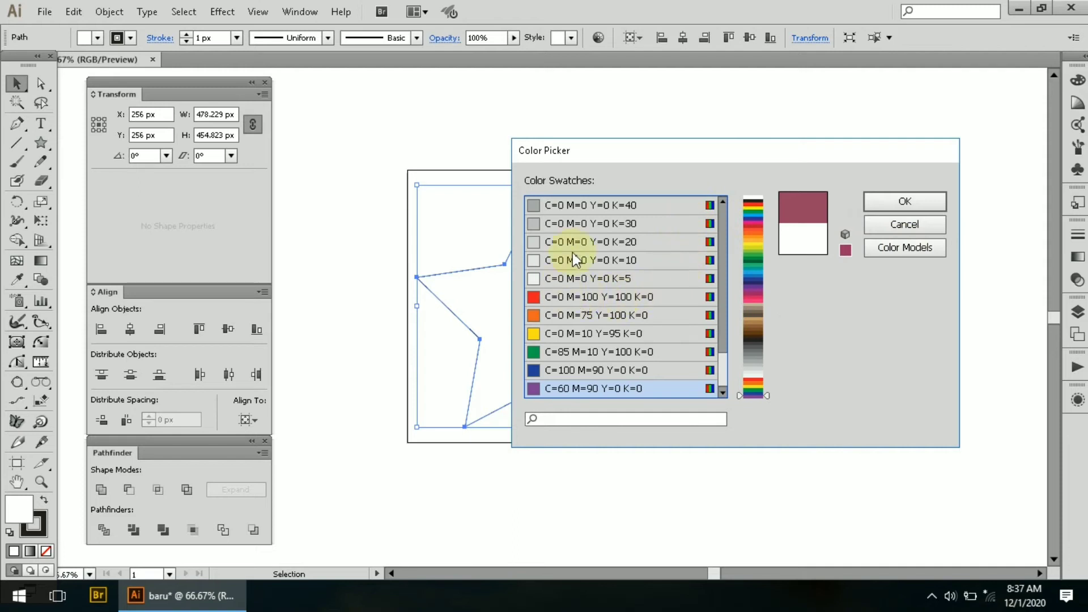
left_click_drag(721, 365, 735, 218)
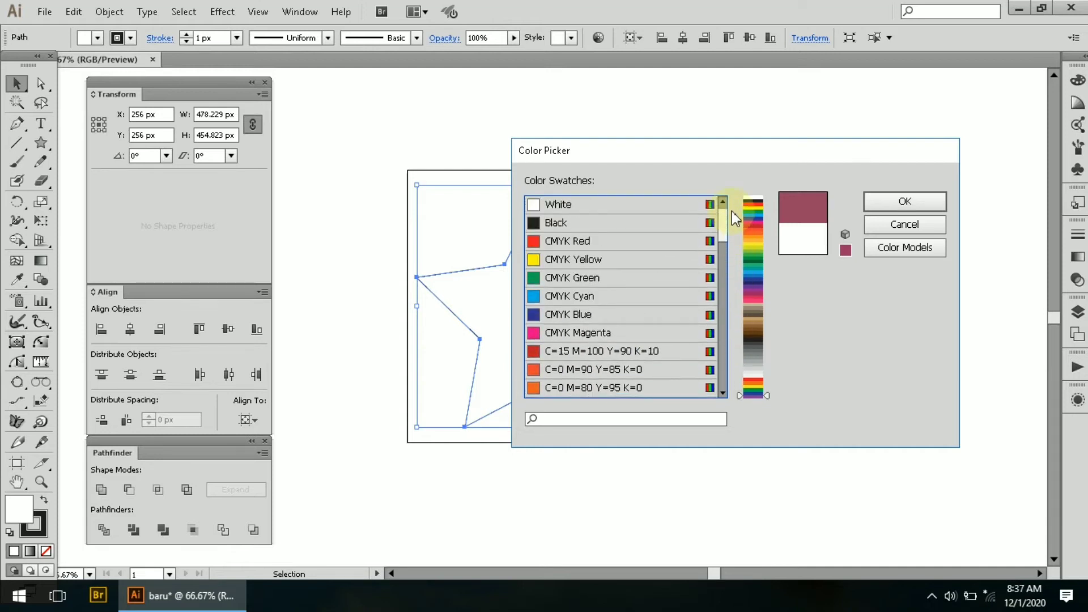
left_click(569, 242)
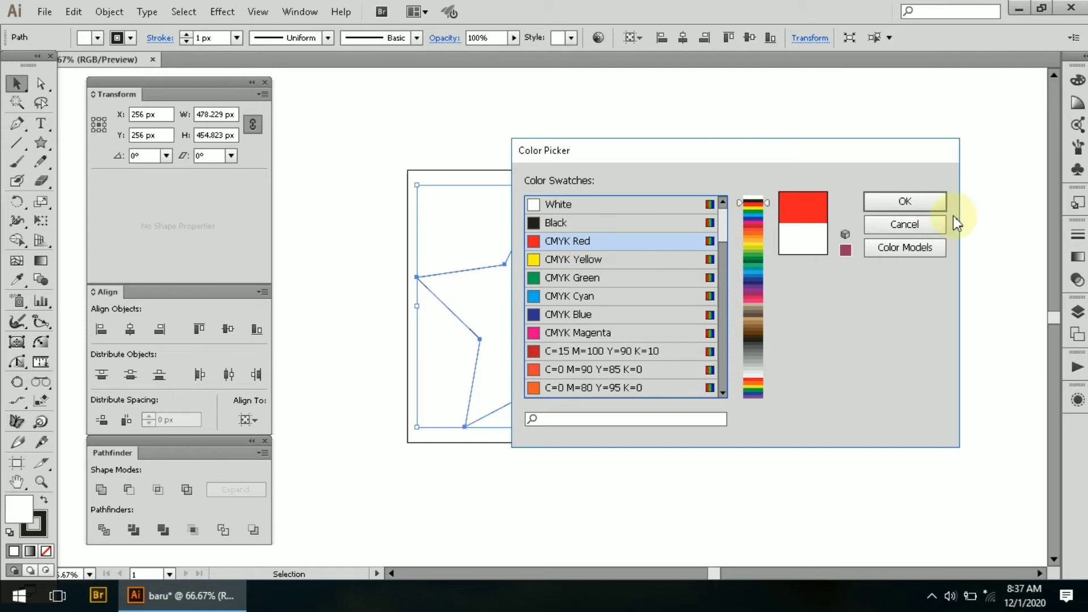
left_click(917, 202)
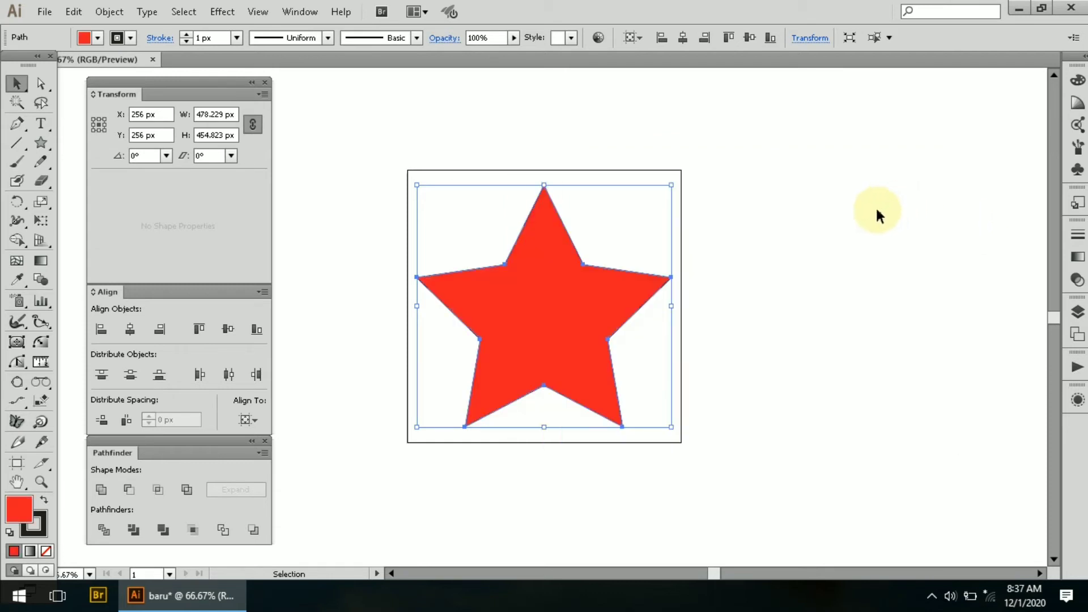
left_click(790, 230)
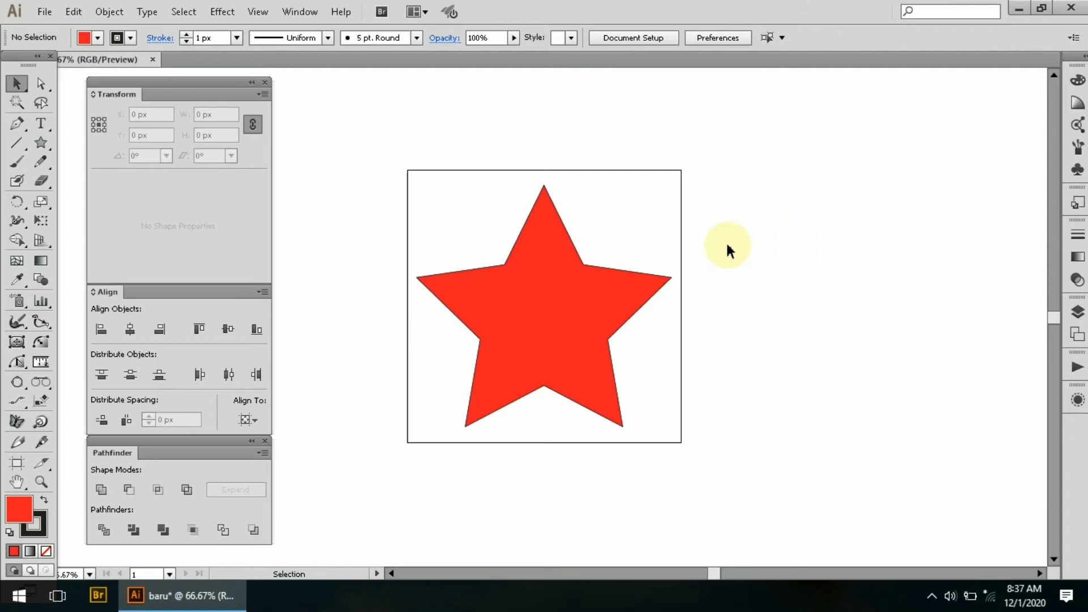
Step: Increase the star's stroke weight to 12 px
left_click(544, 282)
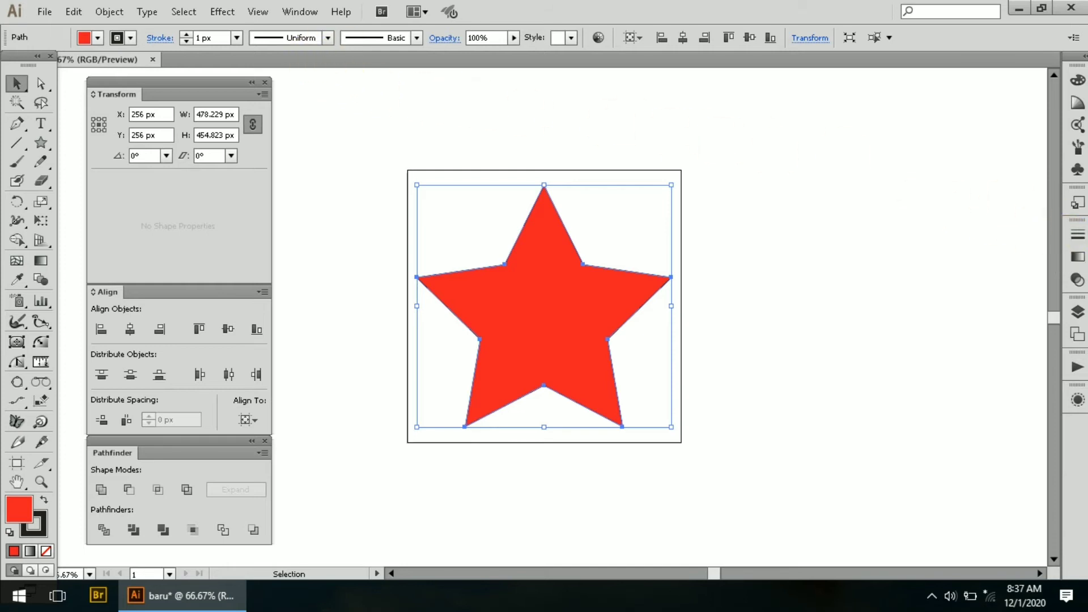
left_click(1078, 234)
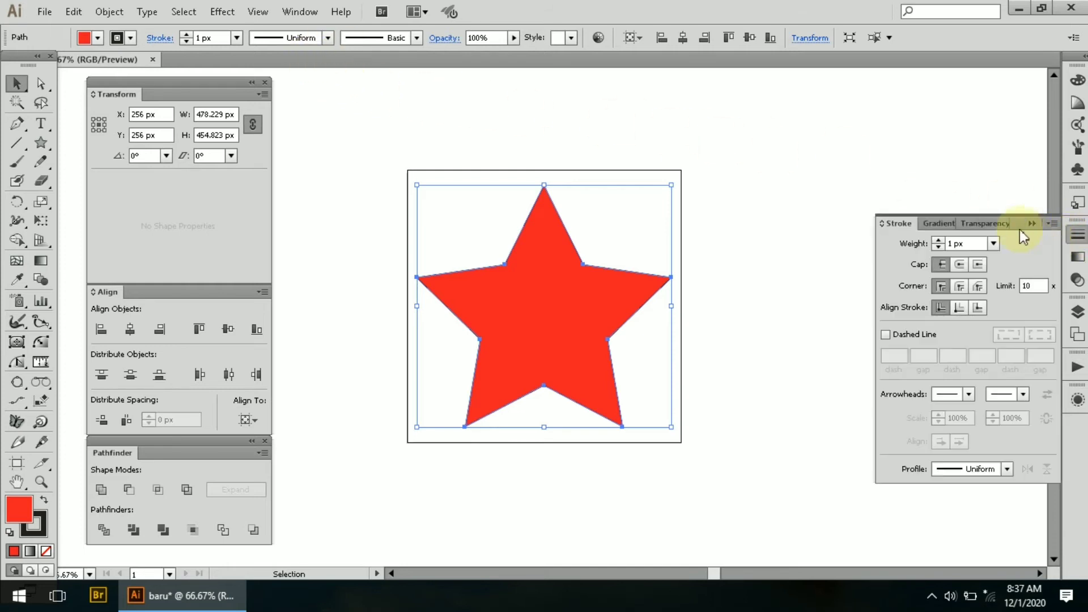
left_click(939, 240)
left_click(946, 240)
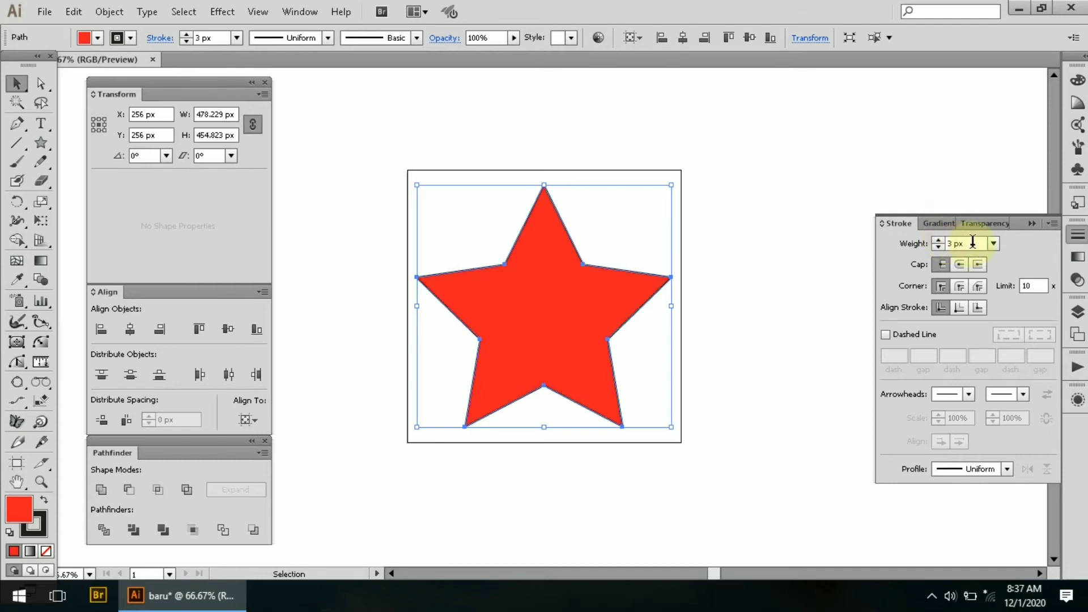
scroll(973, 242, "up", 1)
key("Up")
key("Up")
key("Up")
key("Up")
key("Up")
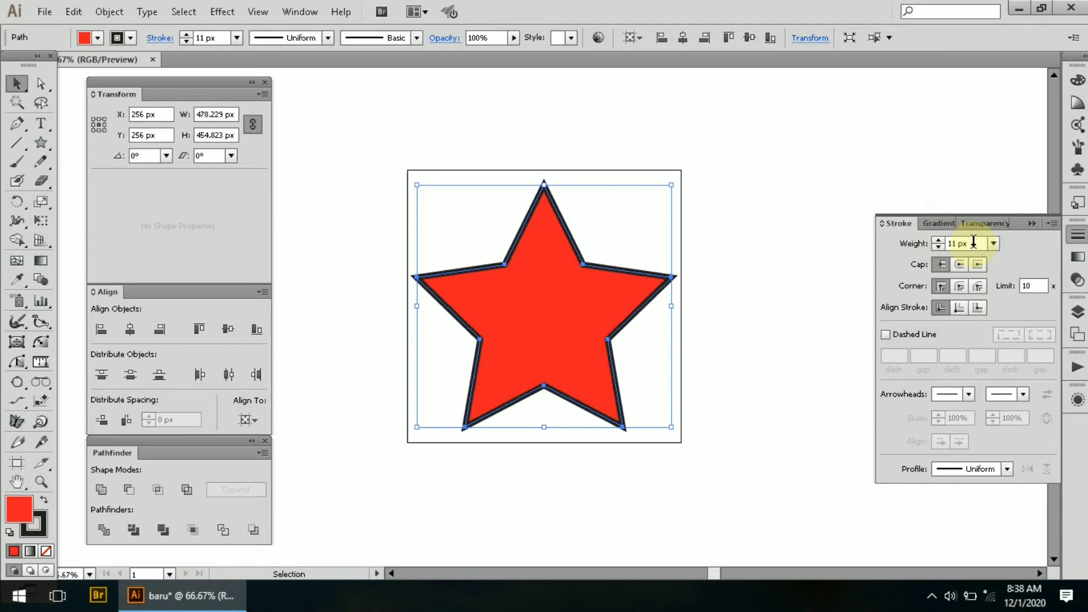
key("Up")
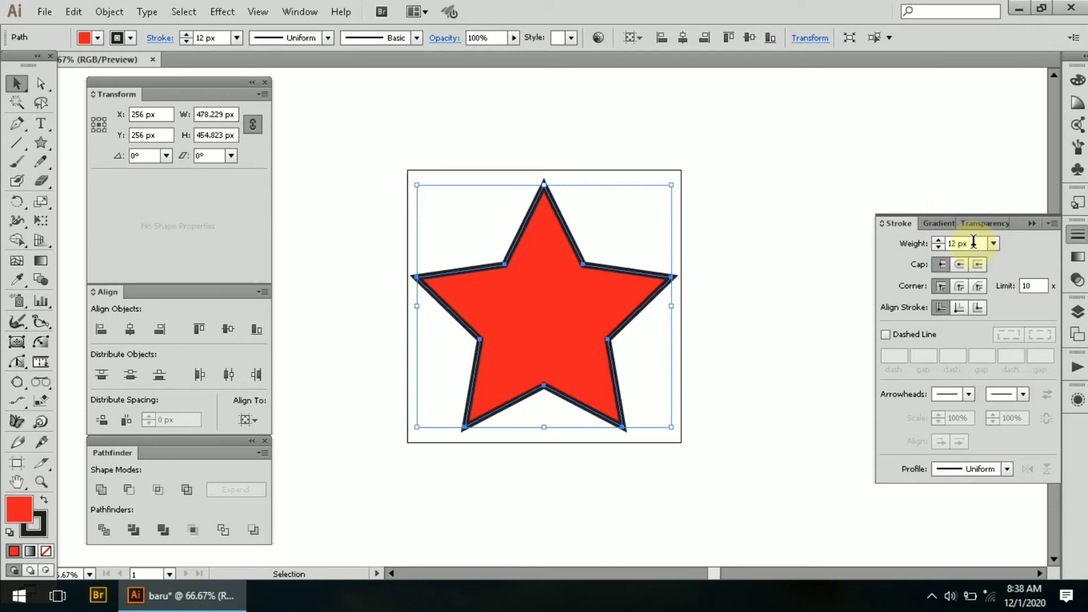
Step: Align the star's stroke to the outside of the path and reduce its weight to 10 px
left_click(976, 311)
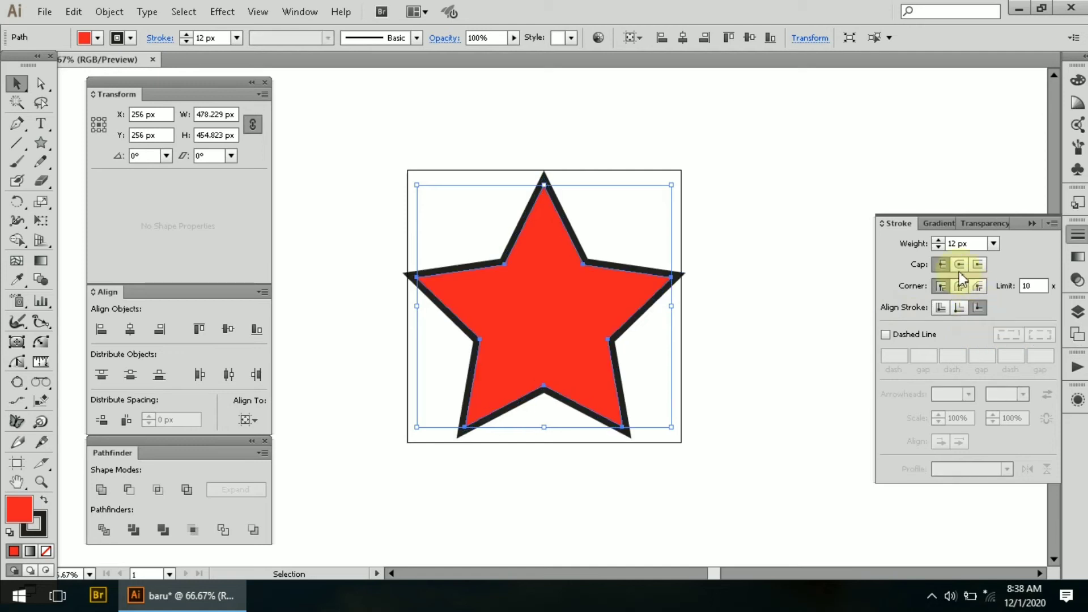
left_click(939, 248)
left_click(940, 247)
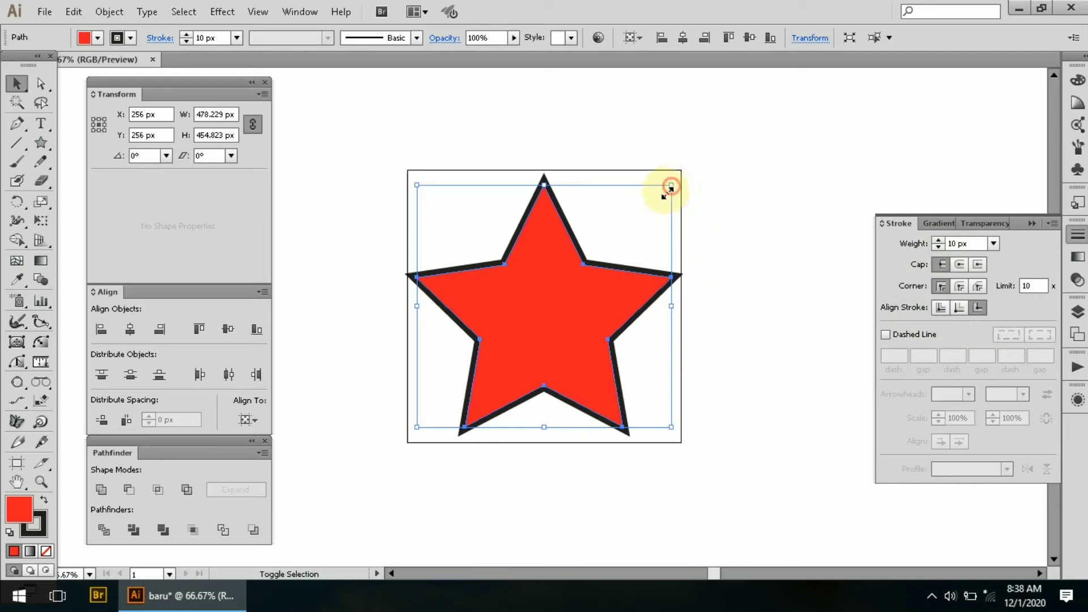
Step: Scale the star down proportionally about its center to about 376 × 358 px and reselect it
left_click_drag(671, 186, 645, 213)
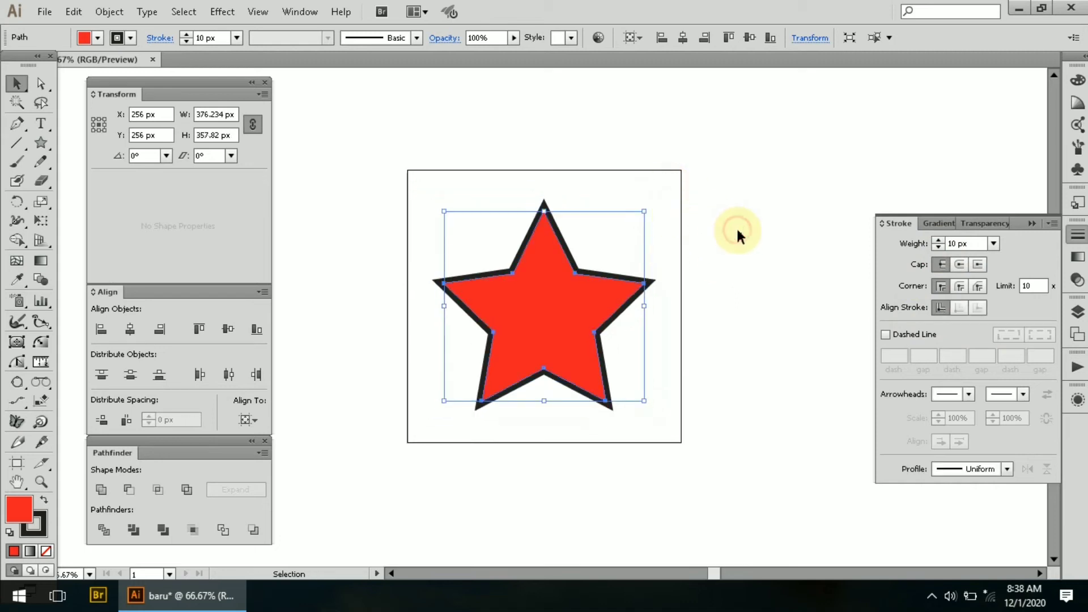
left_click(737, 227)
left_click(632, 282)
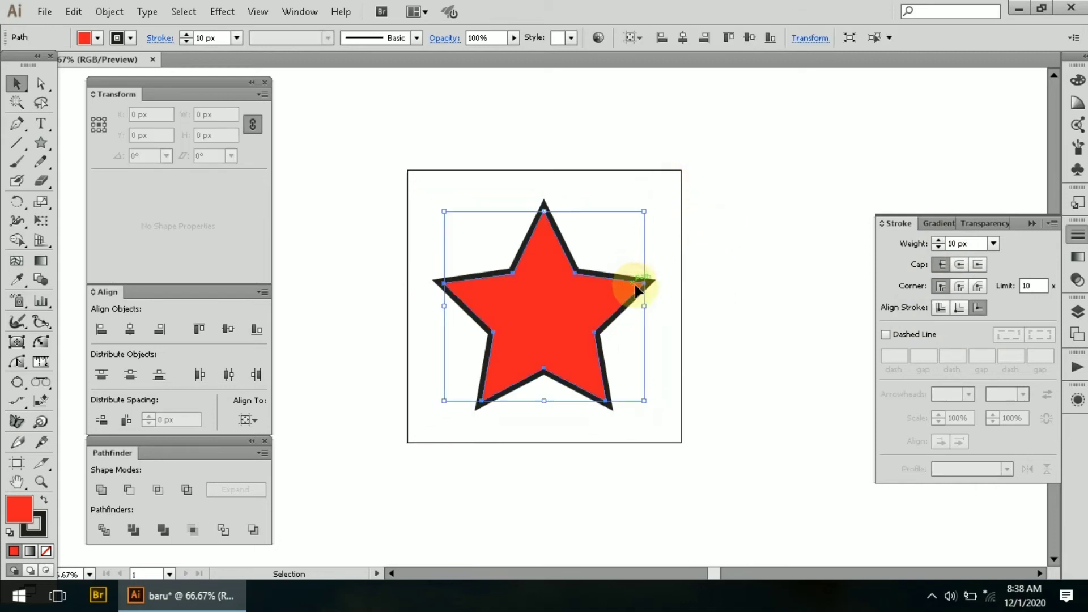
Step: Deselect the star and export the artwork to the Desktop as a JPEG named baru, replacing the existing file
left_click(712, 293)
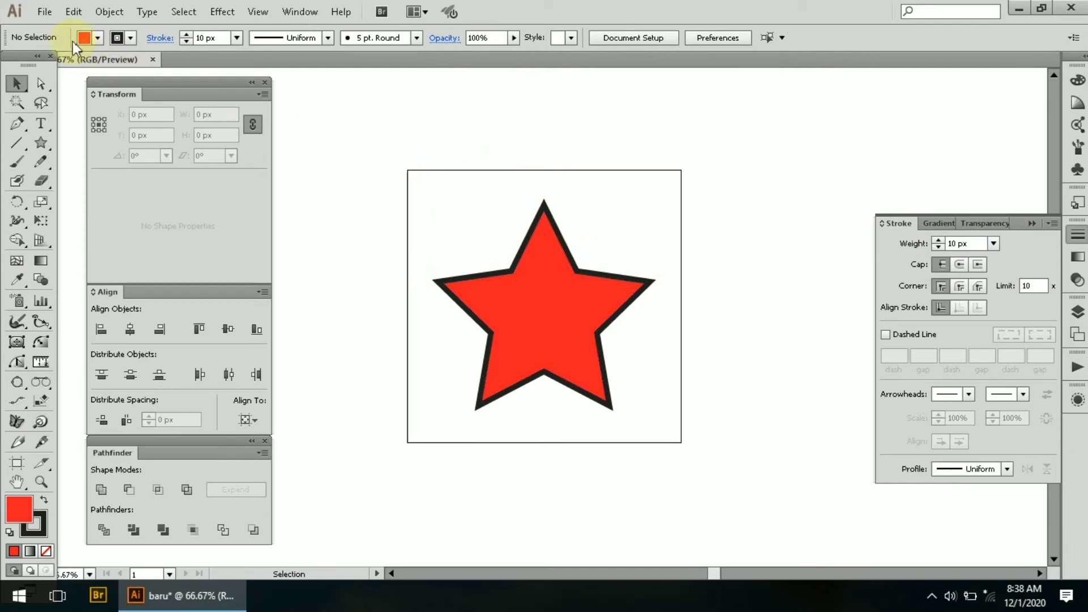
left_click(48, 17)
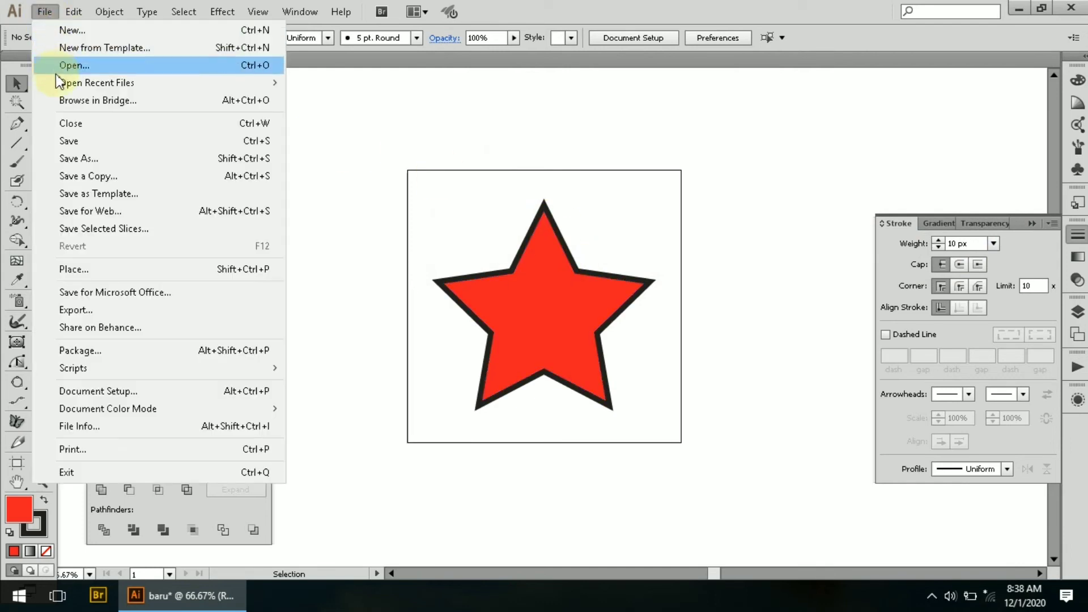
left_click(72, 310)
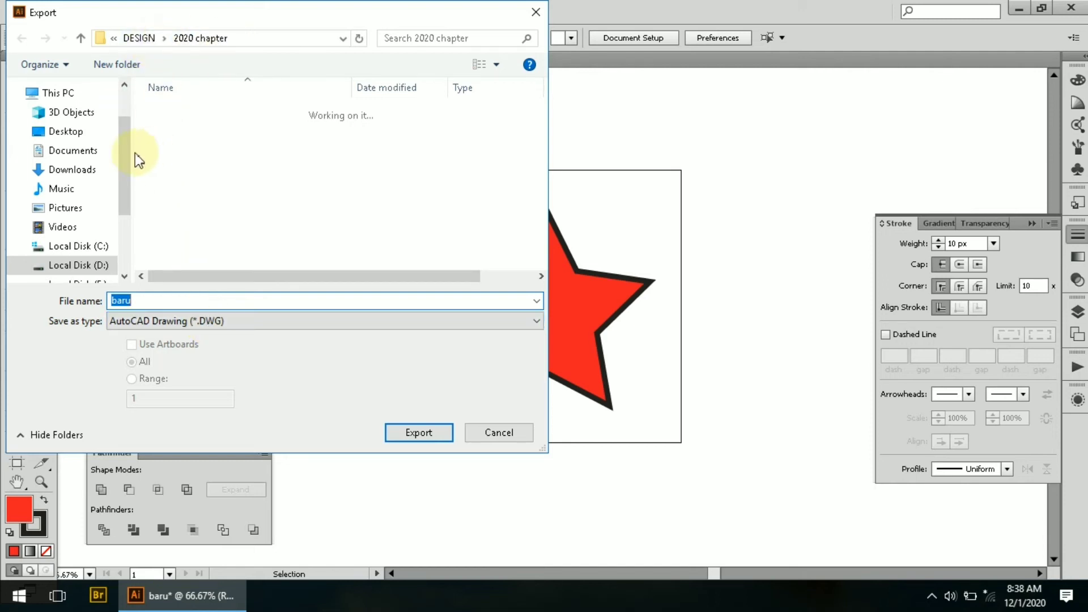
left_click(95, 133)
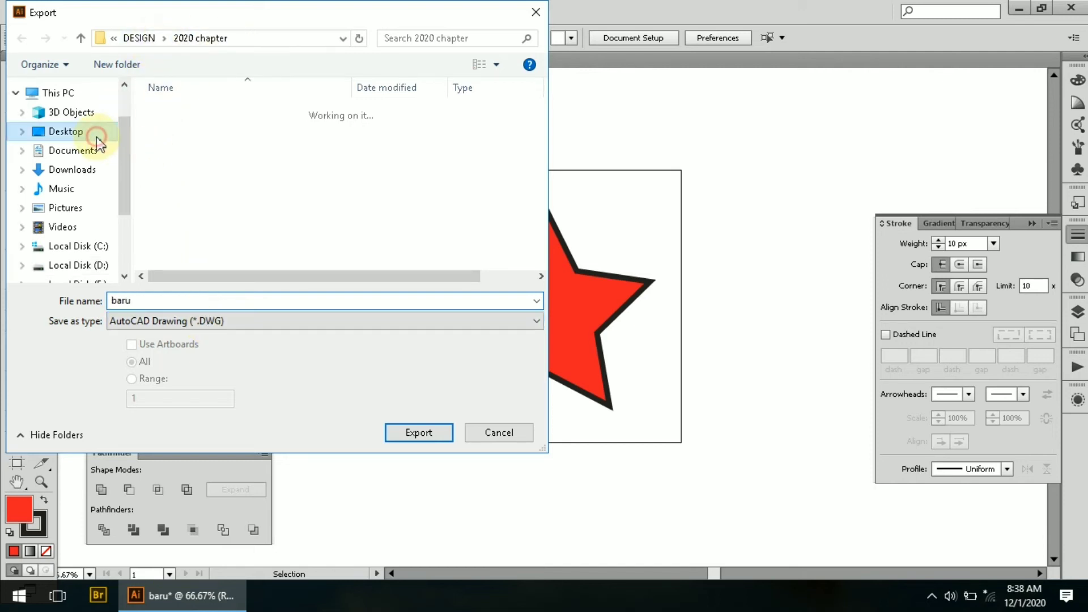
double_click(144, 300)
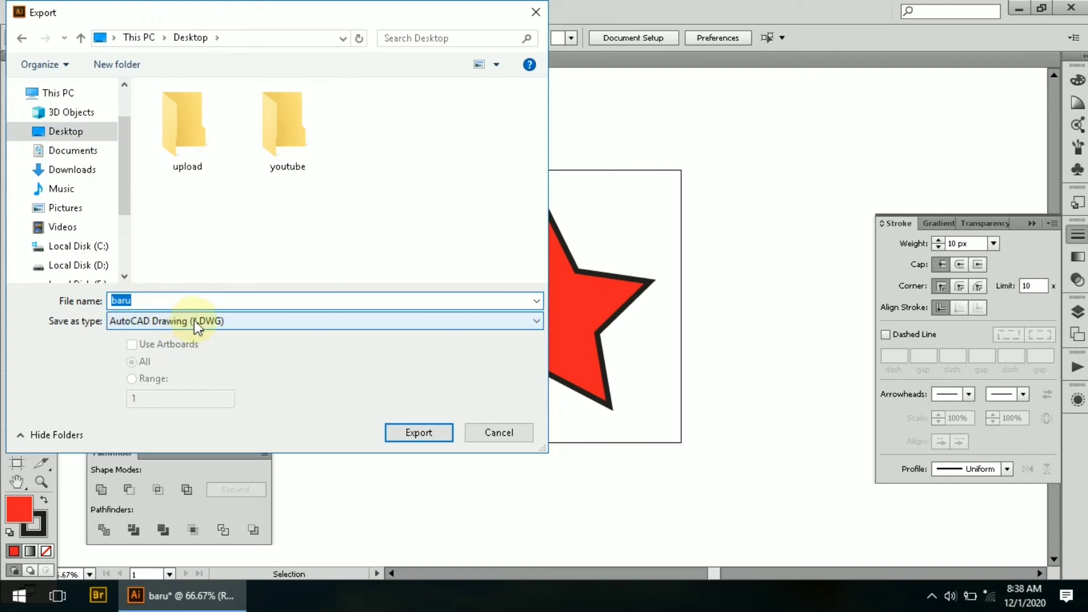
left_click(218, 322)
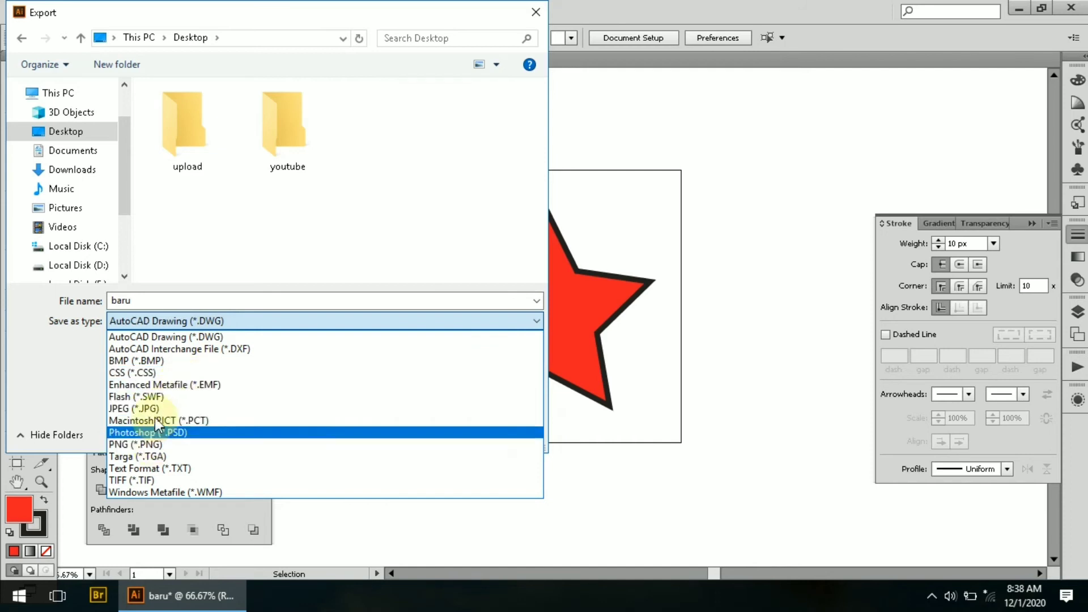
left_click(152, 409)
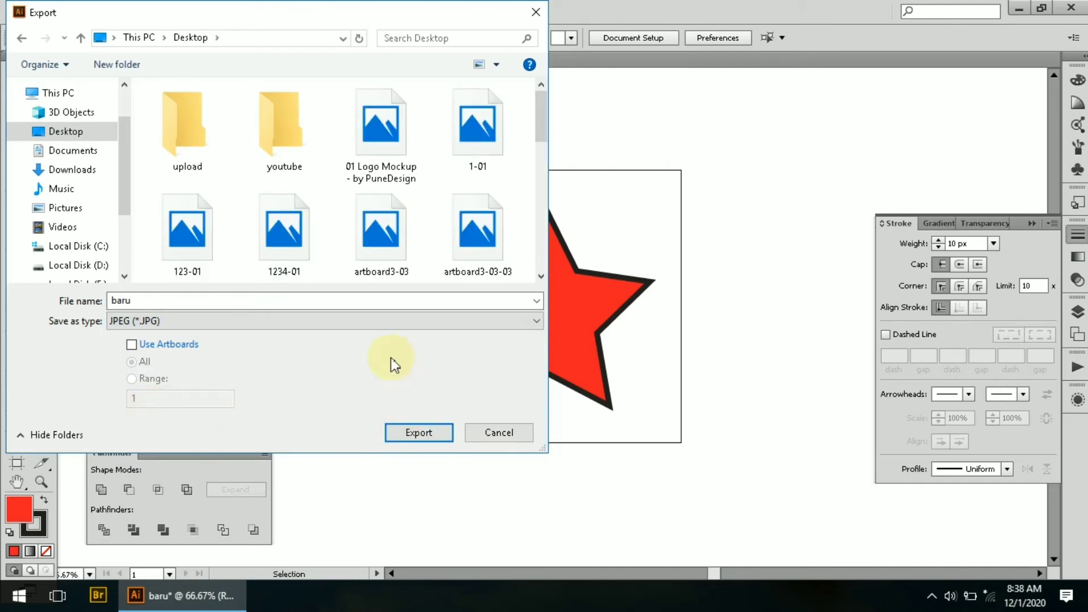
left_click(405, 432)
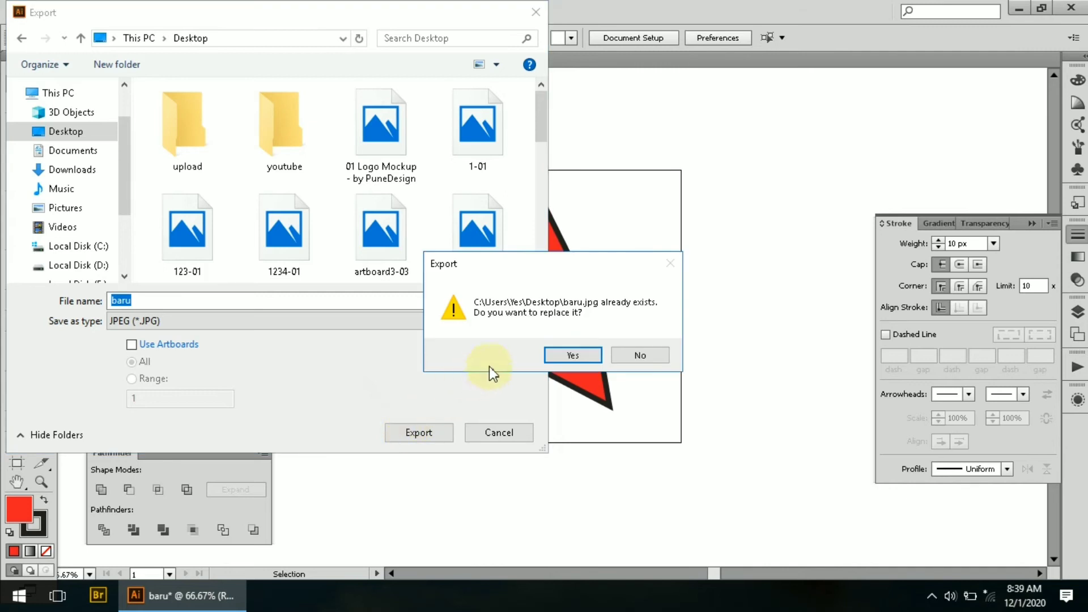
left_click(571, 357)
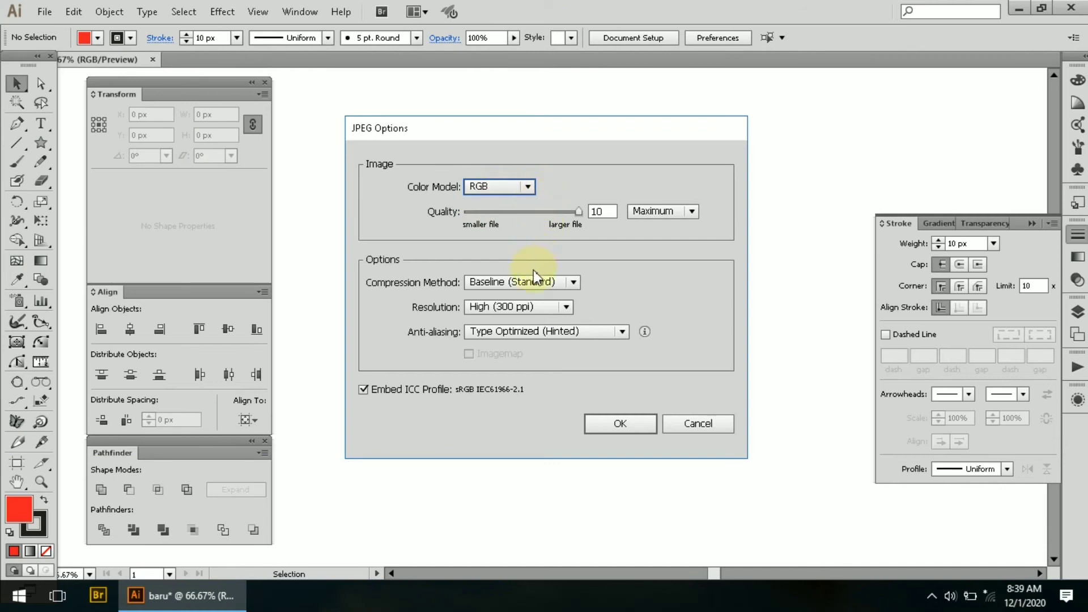
Step: Choose Baseline (Standard) as the JPEG compression method and complete the export
left_click(569, 281)
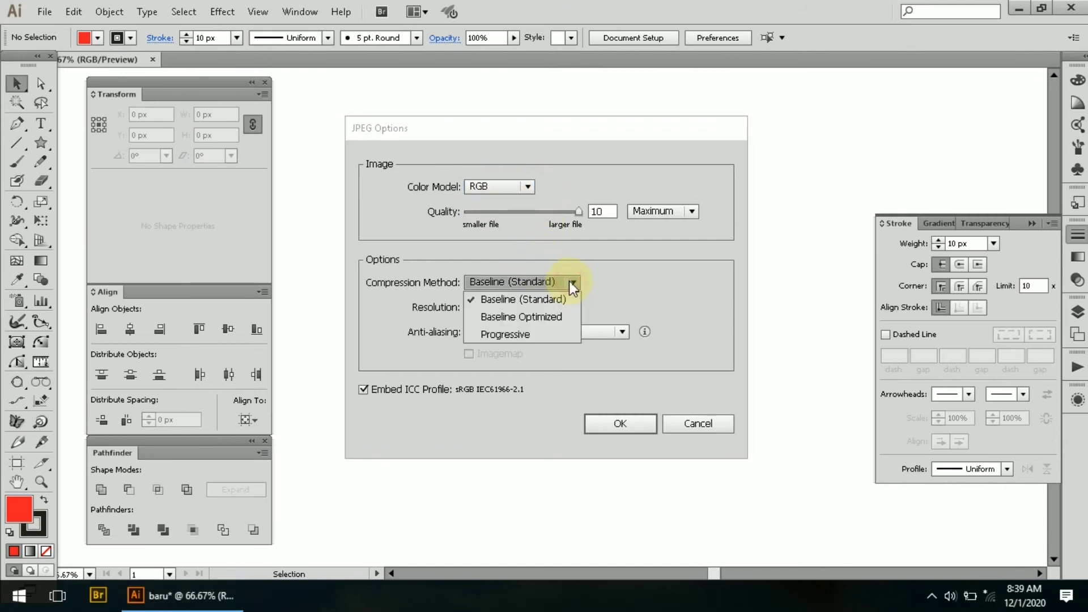
left_click(565, 301)
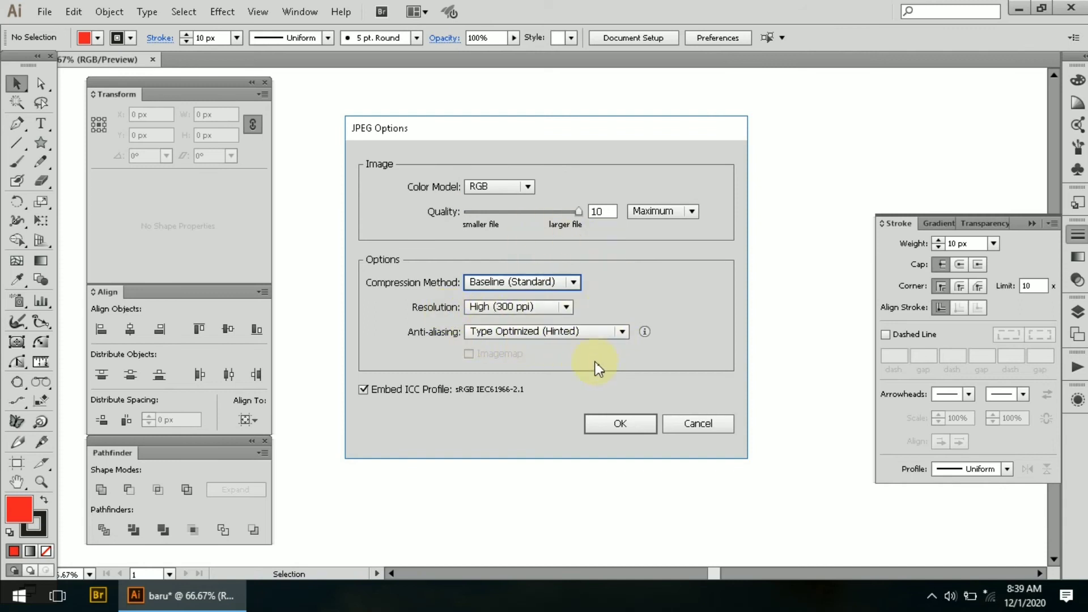
left_click(619, 424)
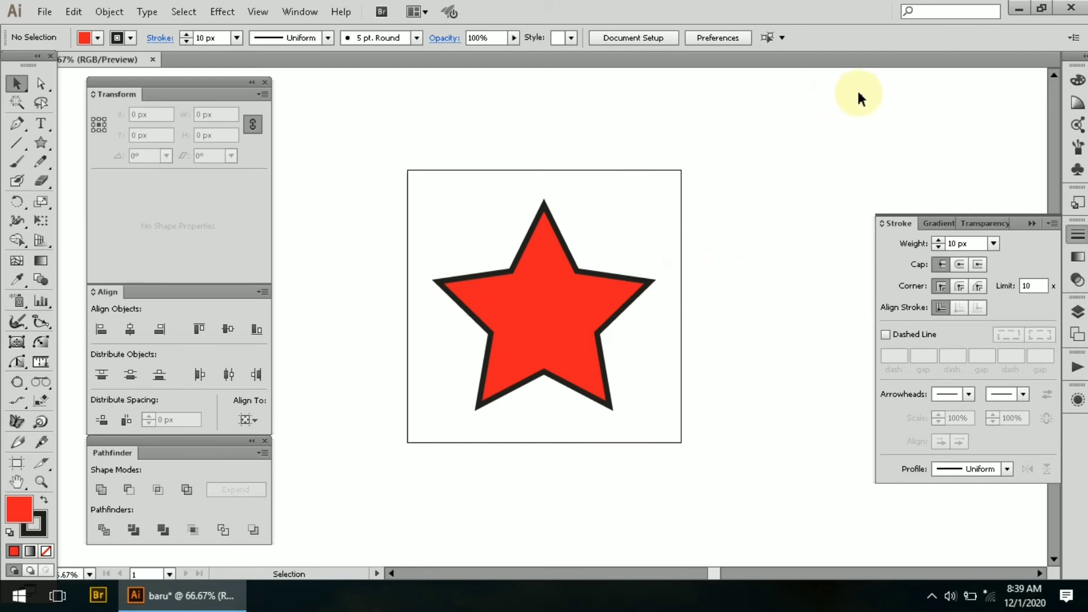
Step: Move the exported baru JPEG directly above the baru Illustrator file on the Windows desktop, then open it to check the image and close it
left_click(1017, 7)
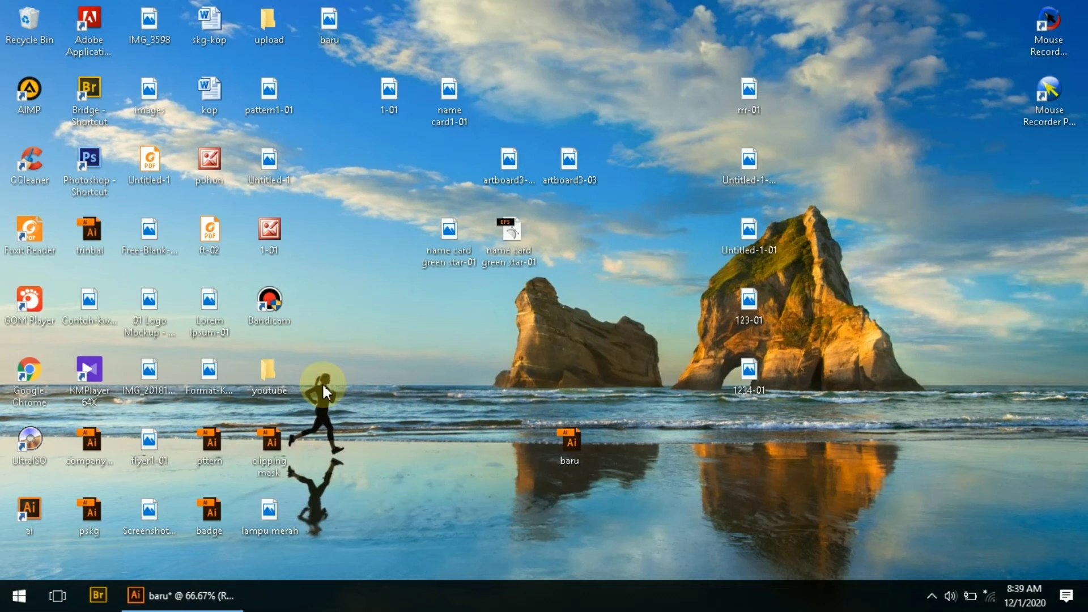
left_click_drag(329, 23, 570, 366)
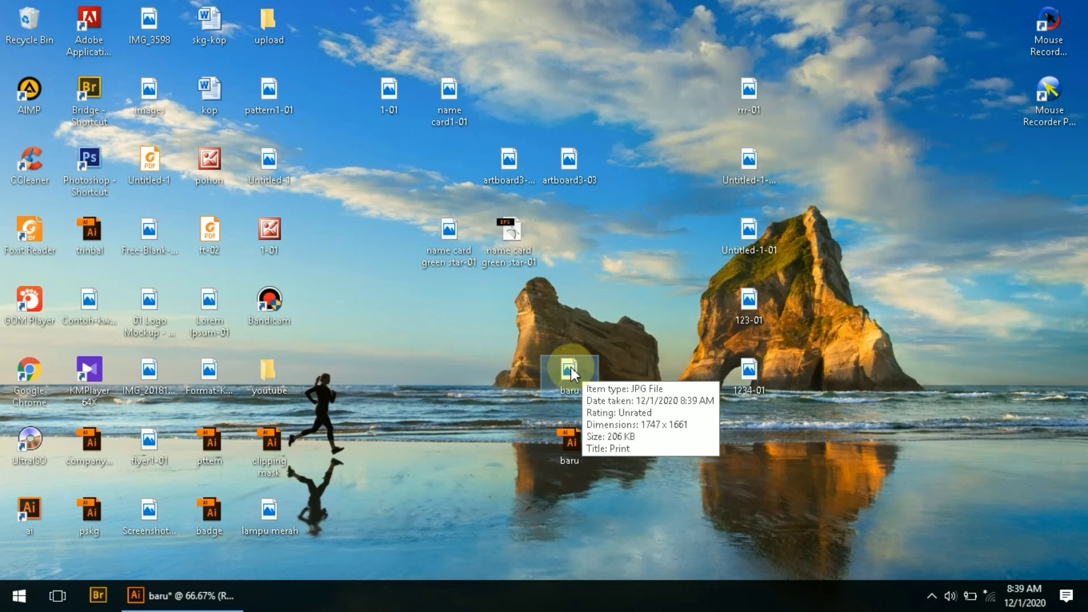
double_click(570, 367)
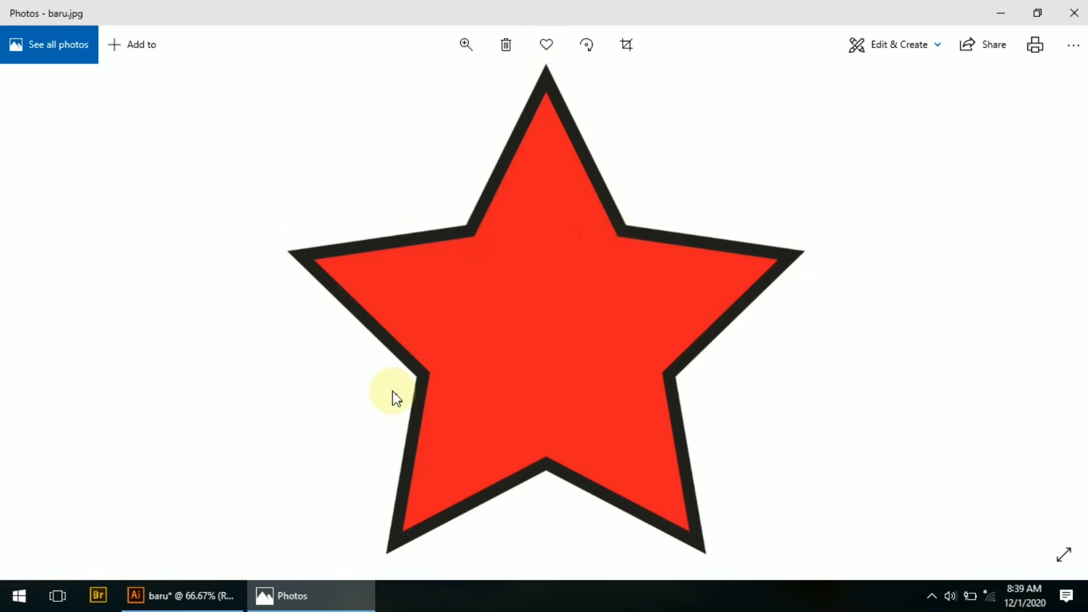
left_click(1084, 22)
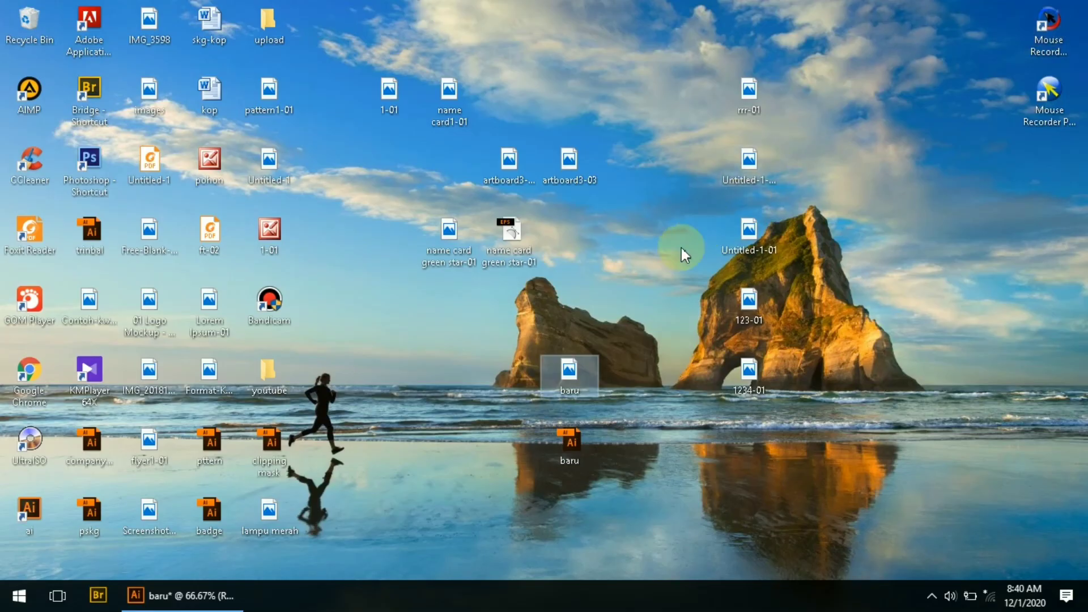
Step: Return to Illustrator and save the document to the Desktop as baru in Adobe Illustrator (*.AI) format, replacing the existing file with Illustrator CC version
left_click(200, 600)
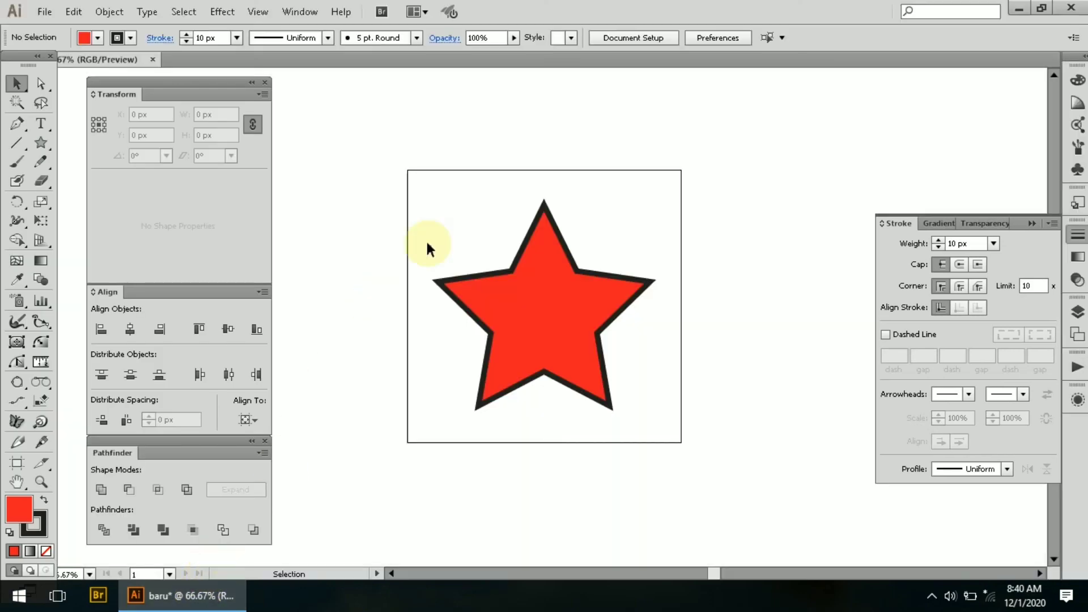
left_click(48, 11)
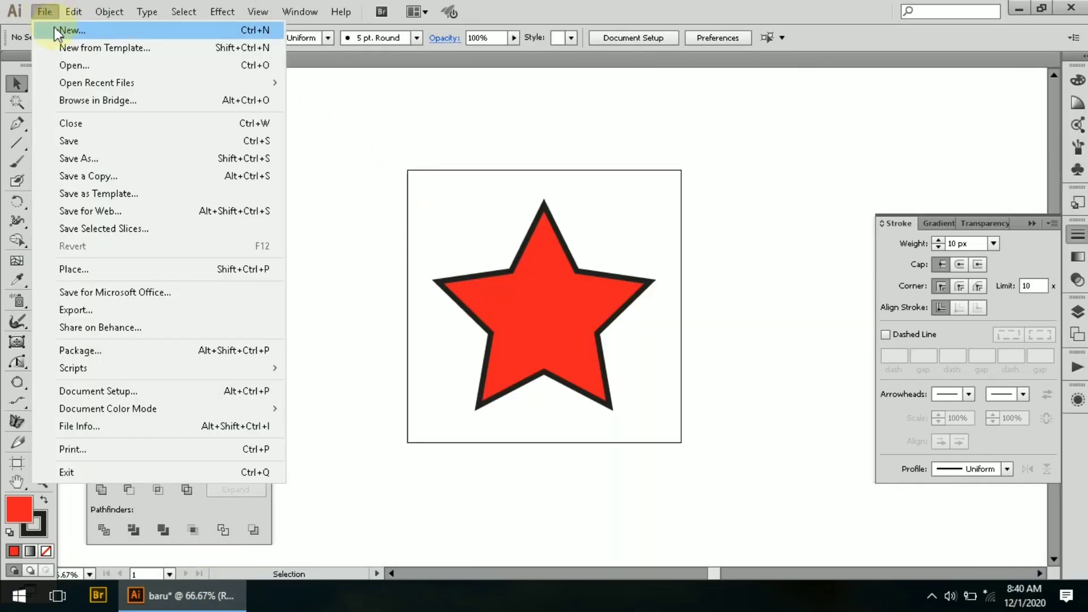
left_click(54, 157)
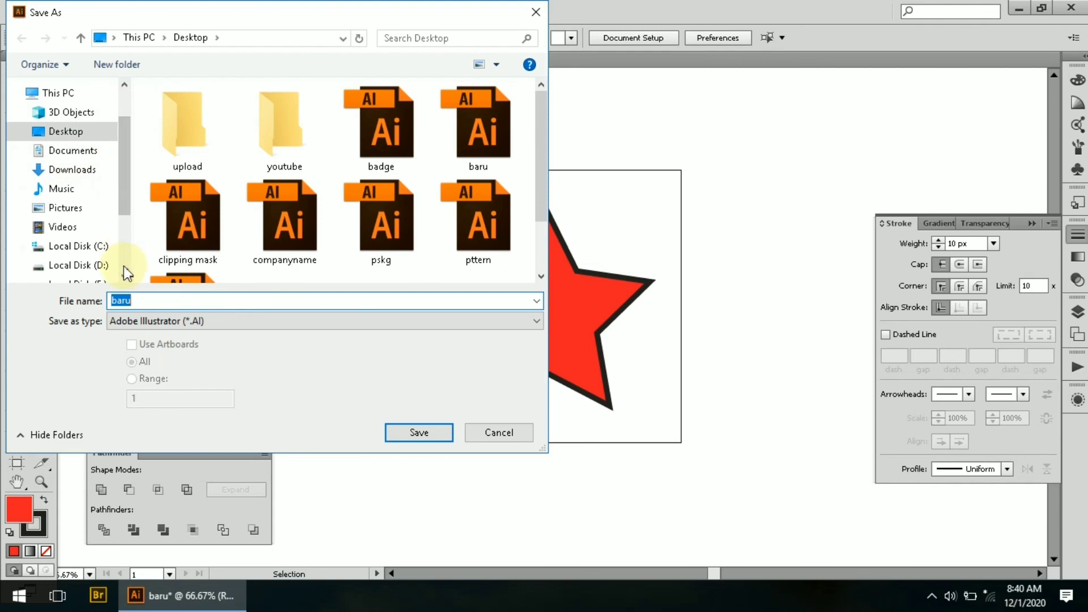
left_click(178, 322)
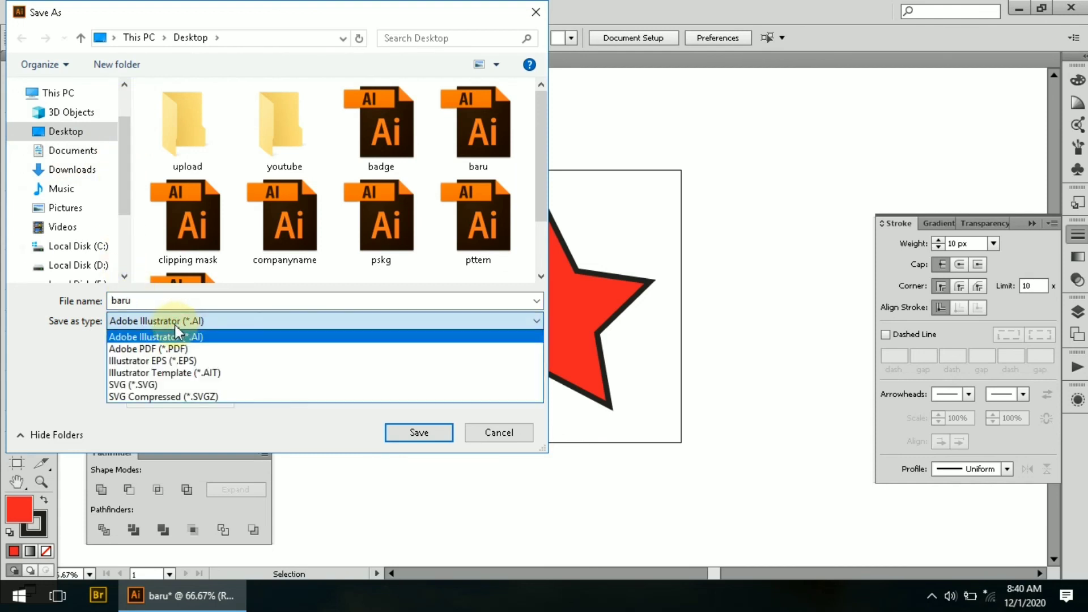
left_click(172, 325)
left_click(171, 326)
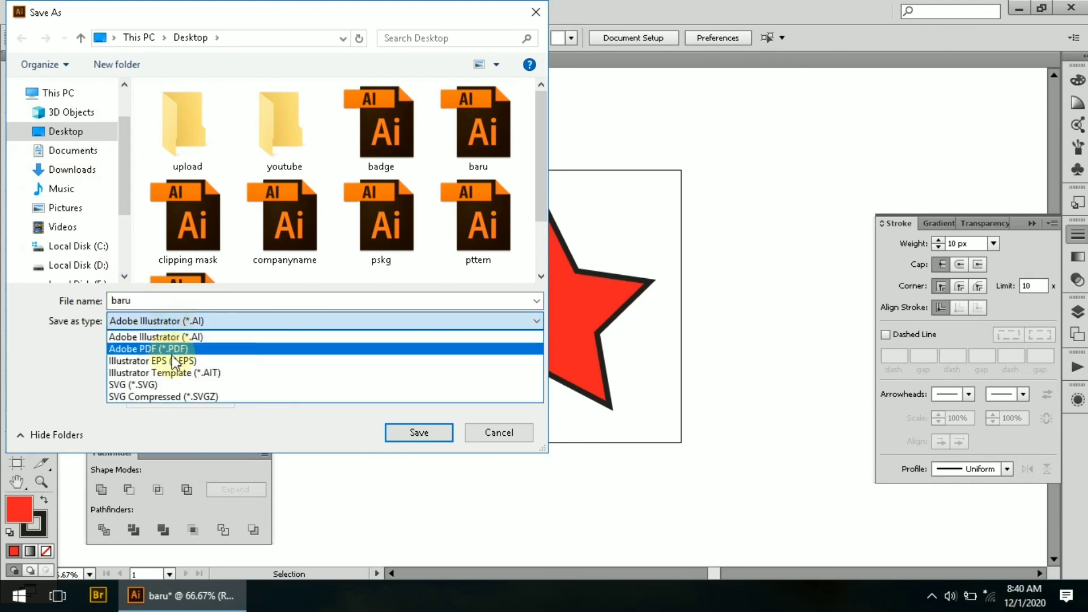
left_click(178, 322)
left_click(172, 325)
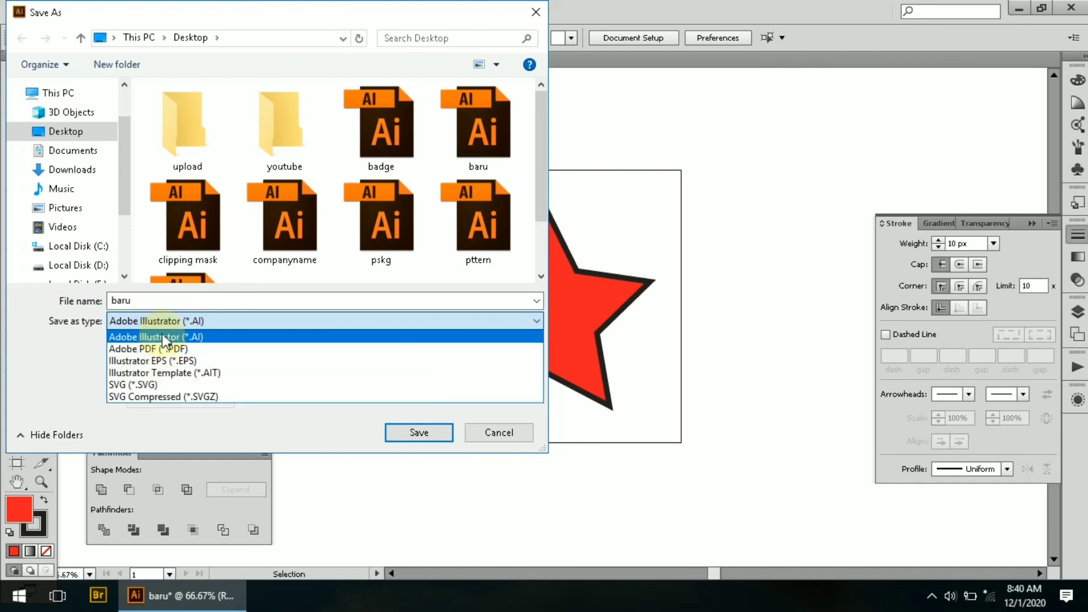
left_click(165, 327)
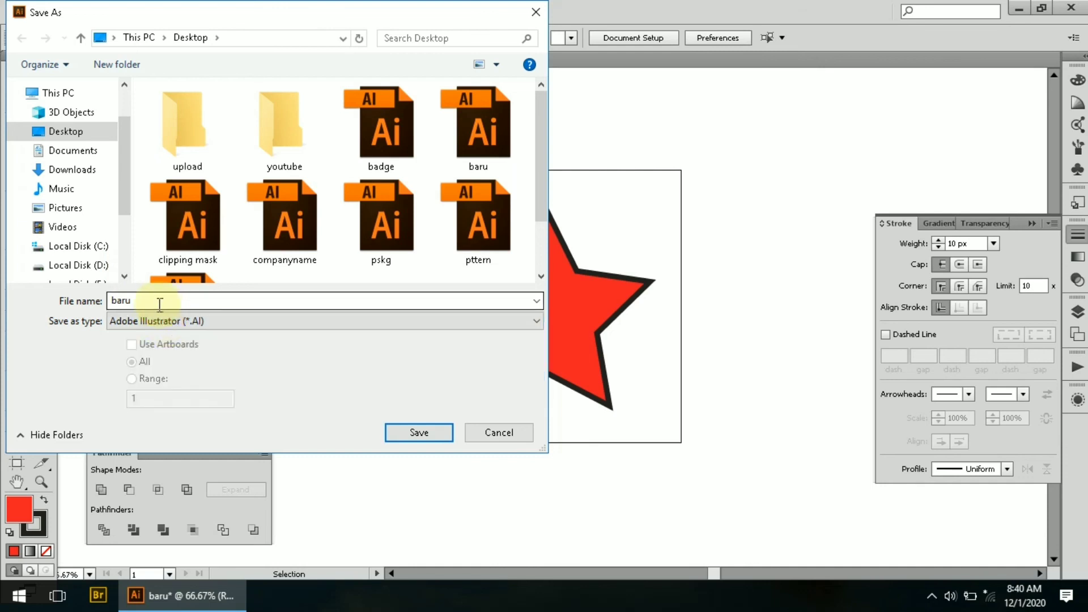
left_click(403, 432)
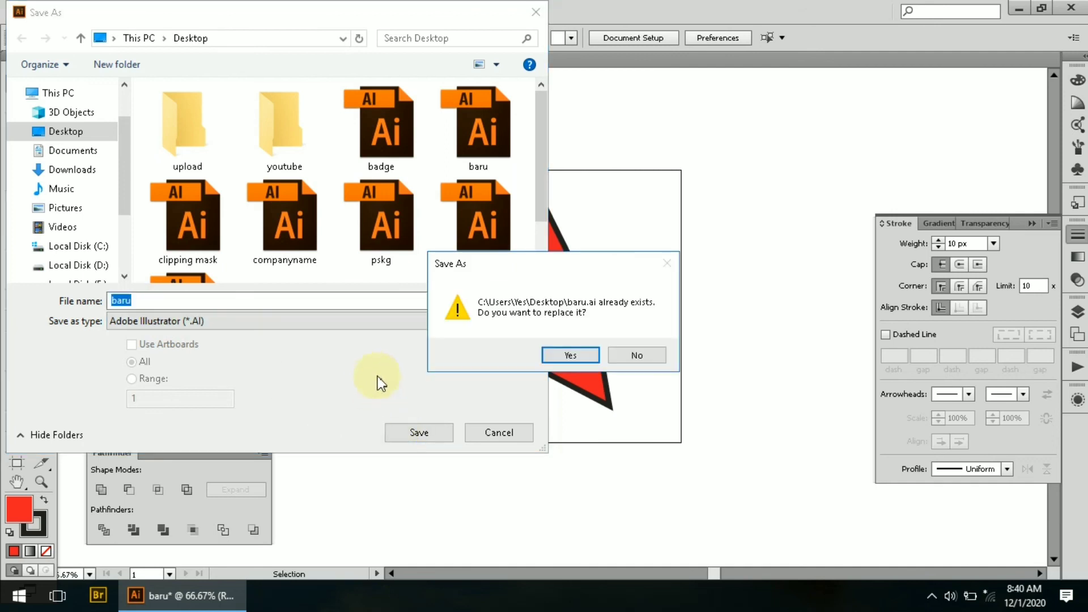
left_click(552, 354)
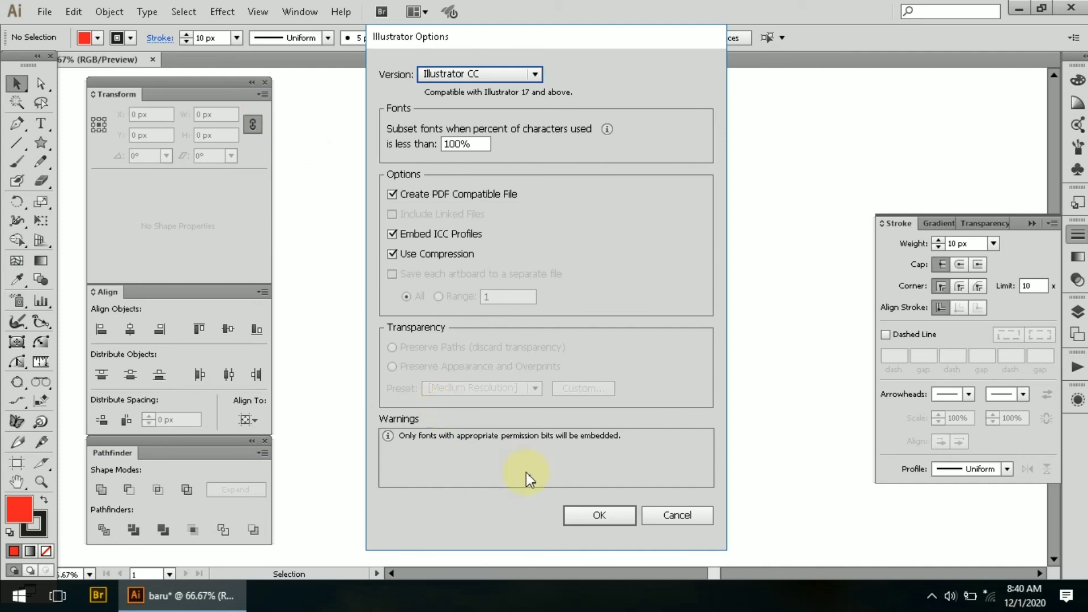
left_click(599, 514)
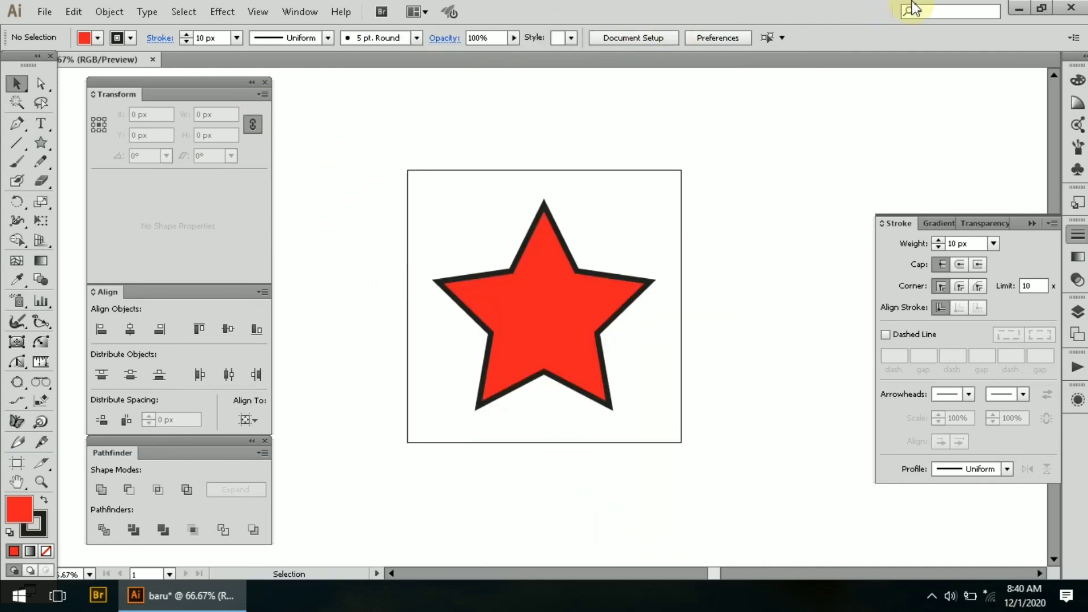
Step: Switch to the Windows desktop and inspect the saved baru JPEG and baru Illustrator file
left_click(1016, 8)
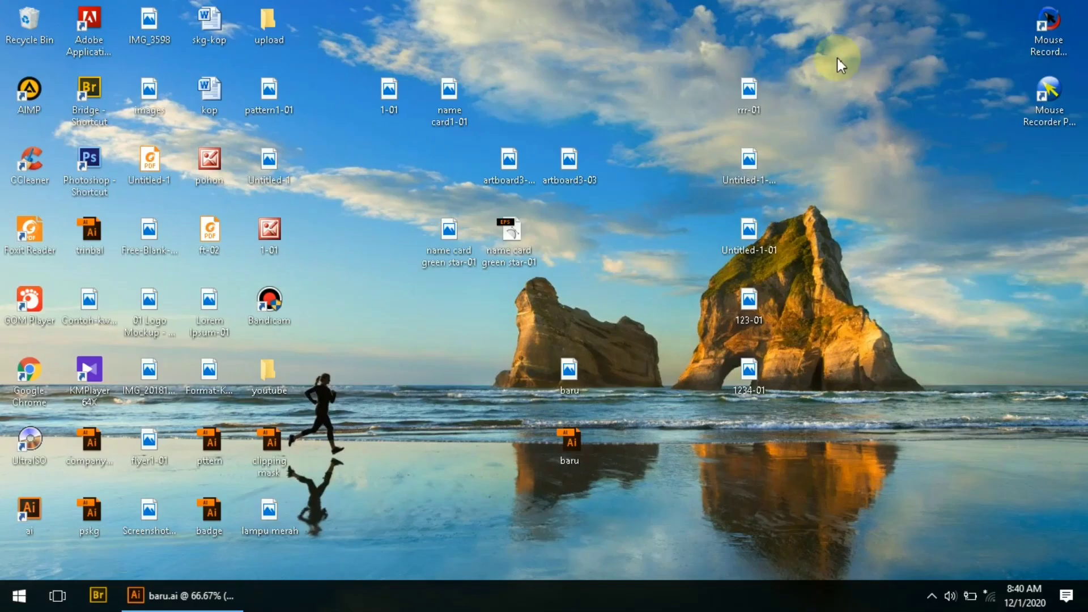
left_click(560, 446)
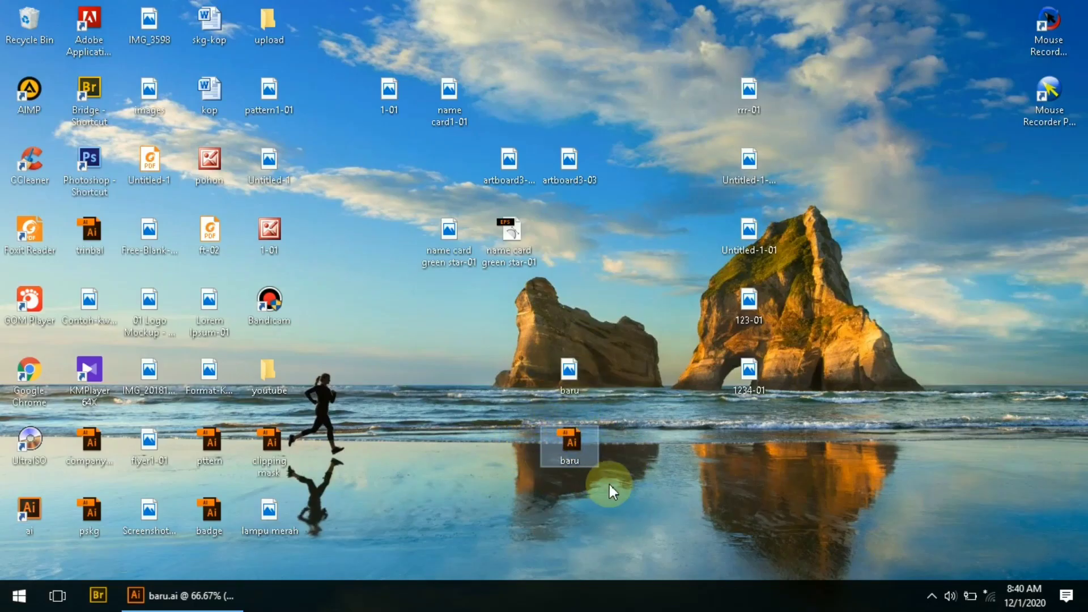
left_click(622, 471)
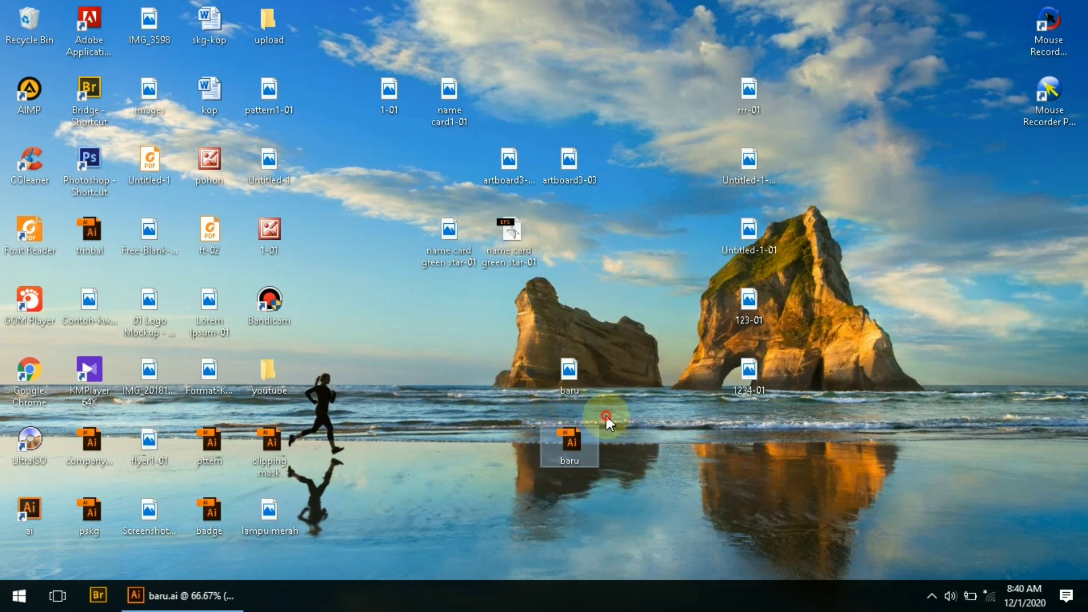
left_click(606, 417)
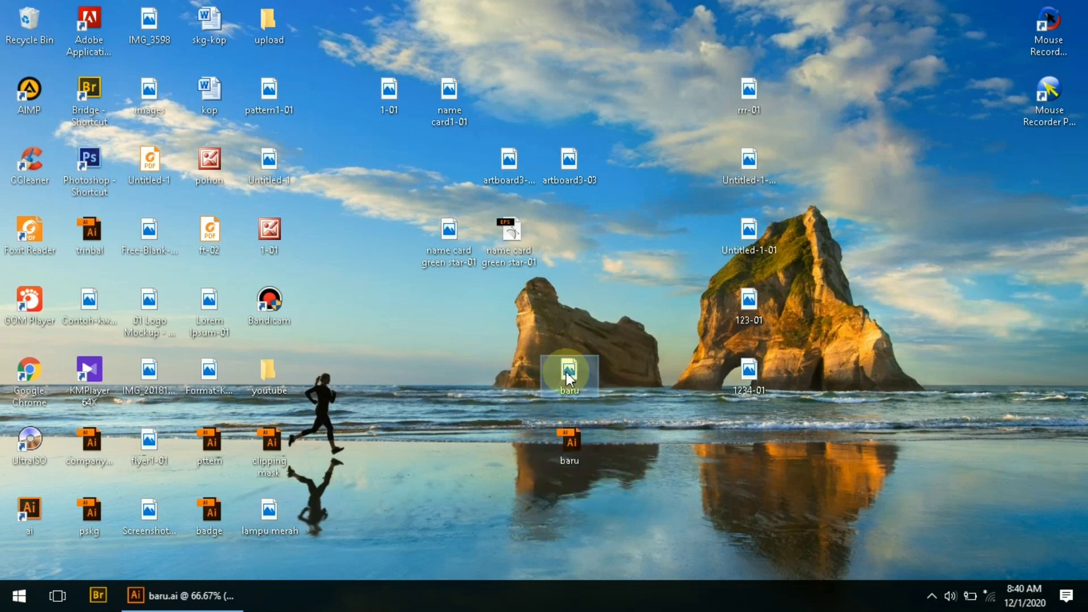
mouse_move(570, 378)
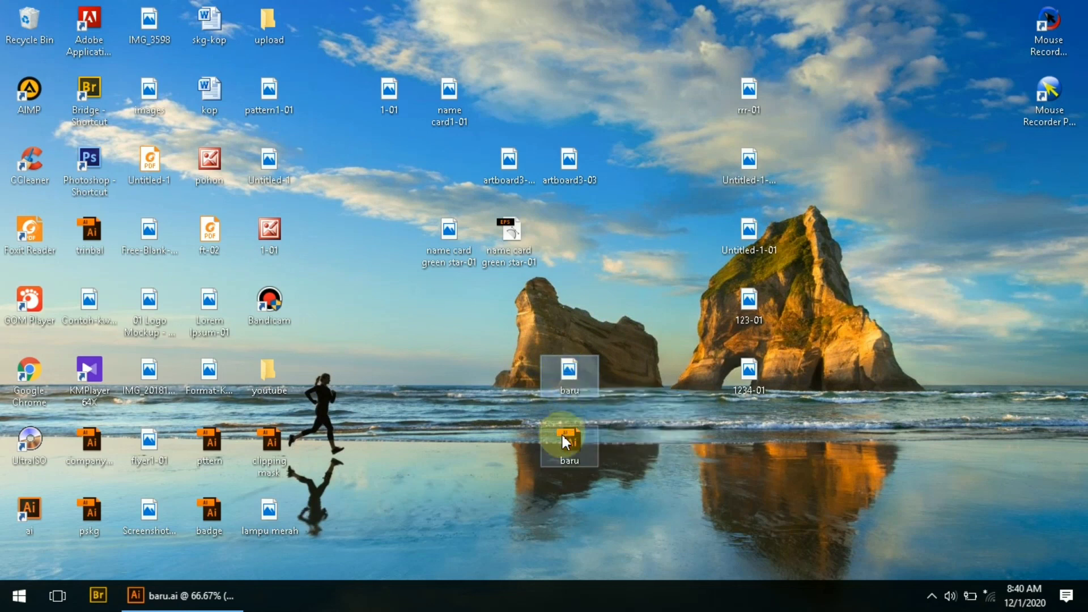
mouse_move(562, 437)
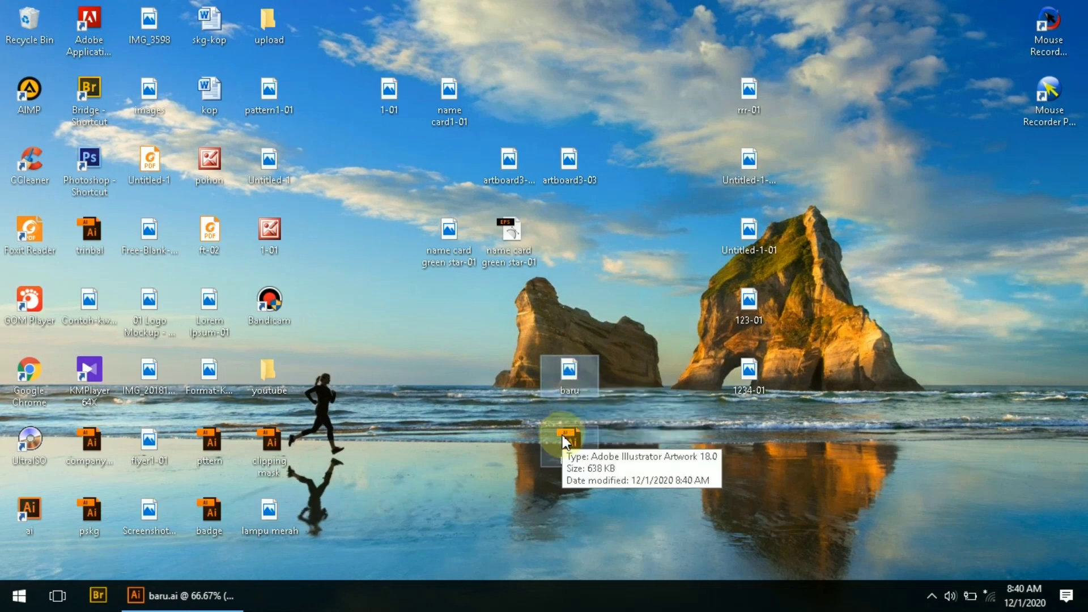